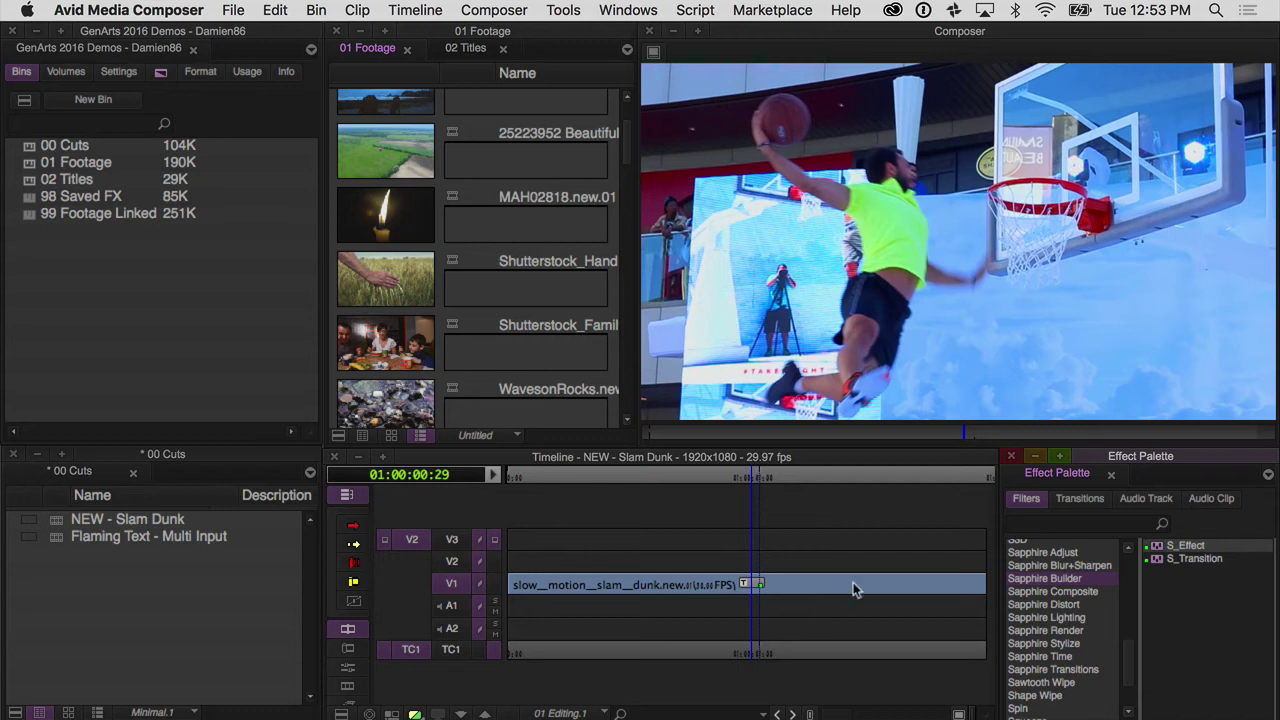
Apply S_Effect to the slam dunk clip on V1 and open the effect for editing in the Effect Builder.
left_click_drag(1158, 547, 709, 590)
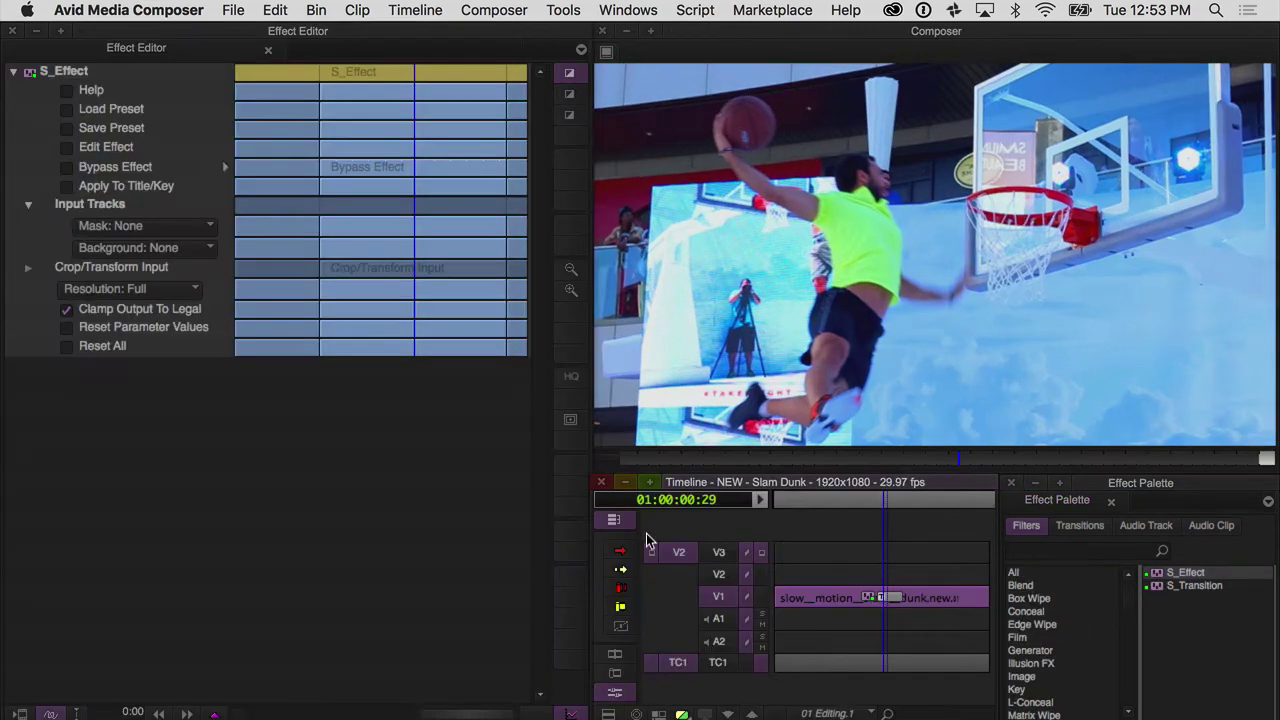
left_click(70, 157)
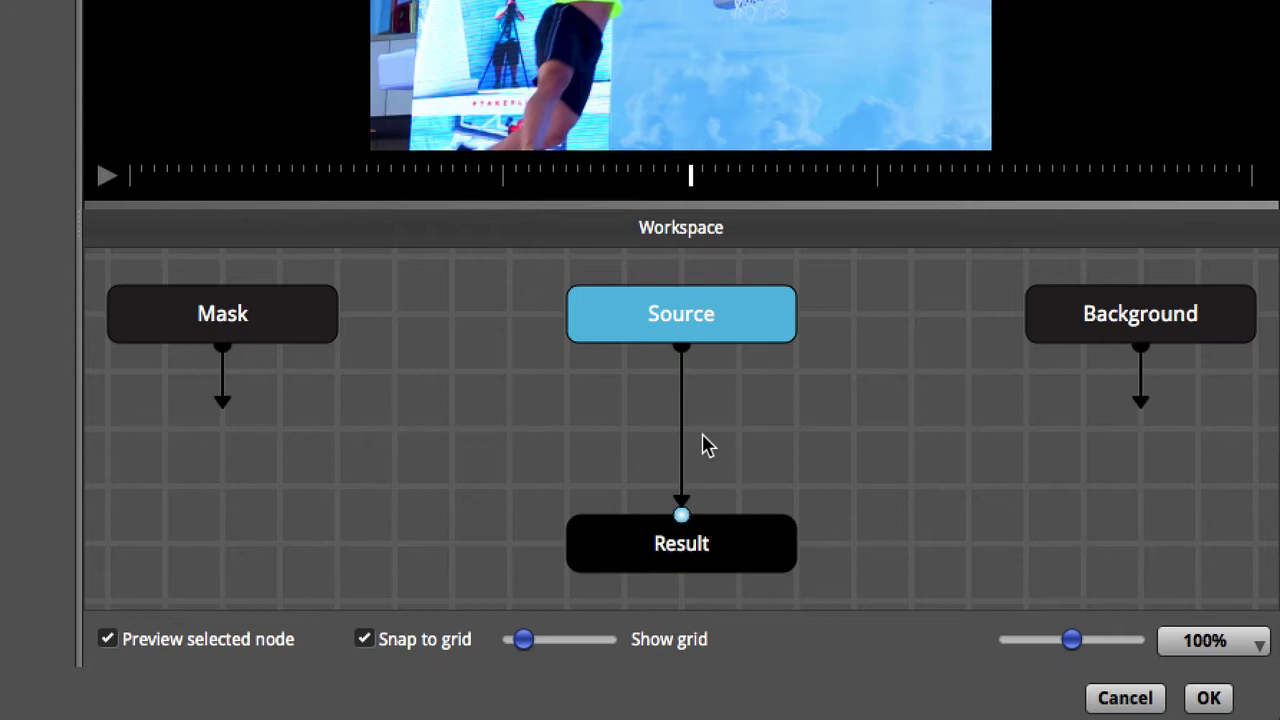
Preview the Background, Mask and Source nodes one after another in the Effect Builder workspace.
left_click(1160, 316)
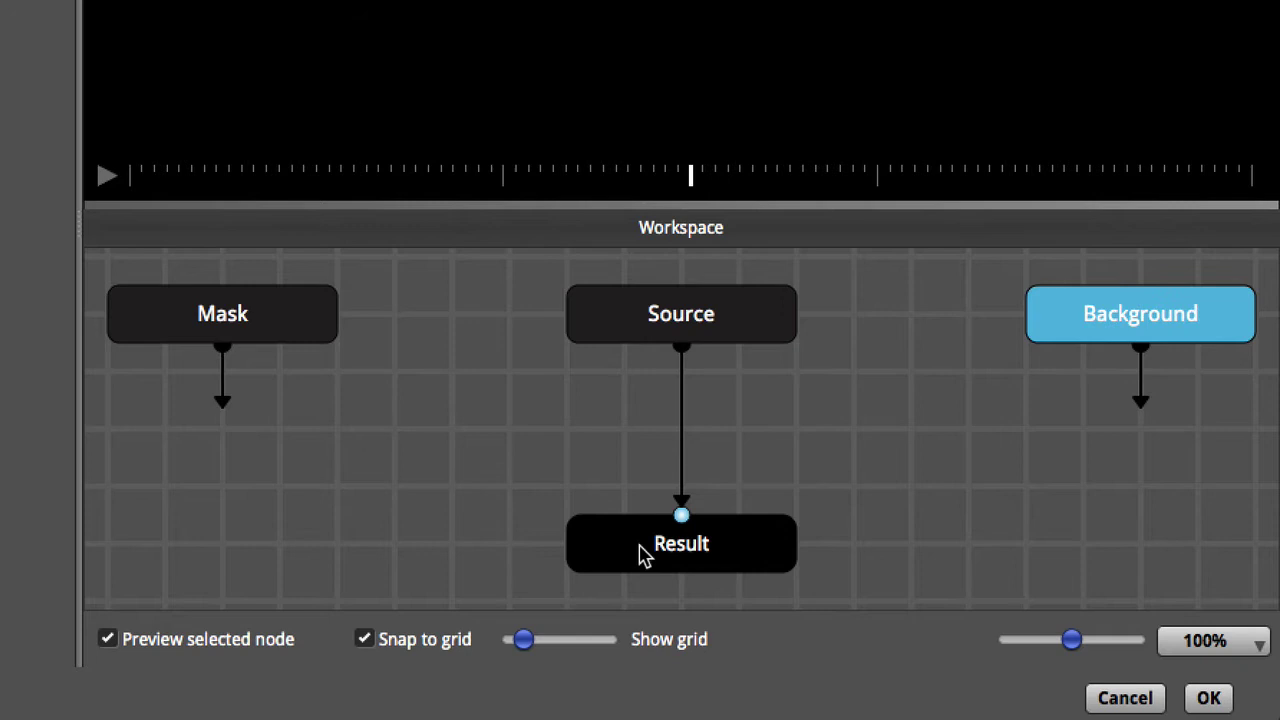
left_click(180, 325)
left_click(675, 318)
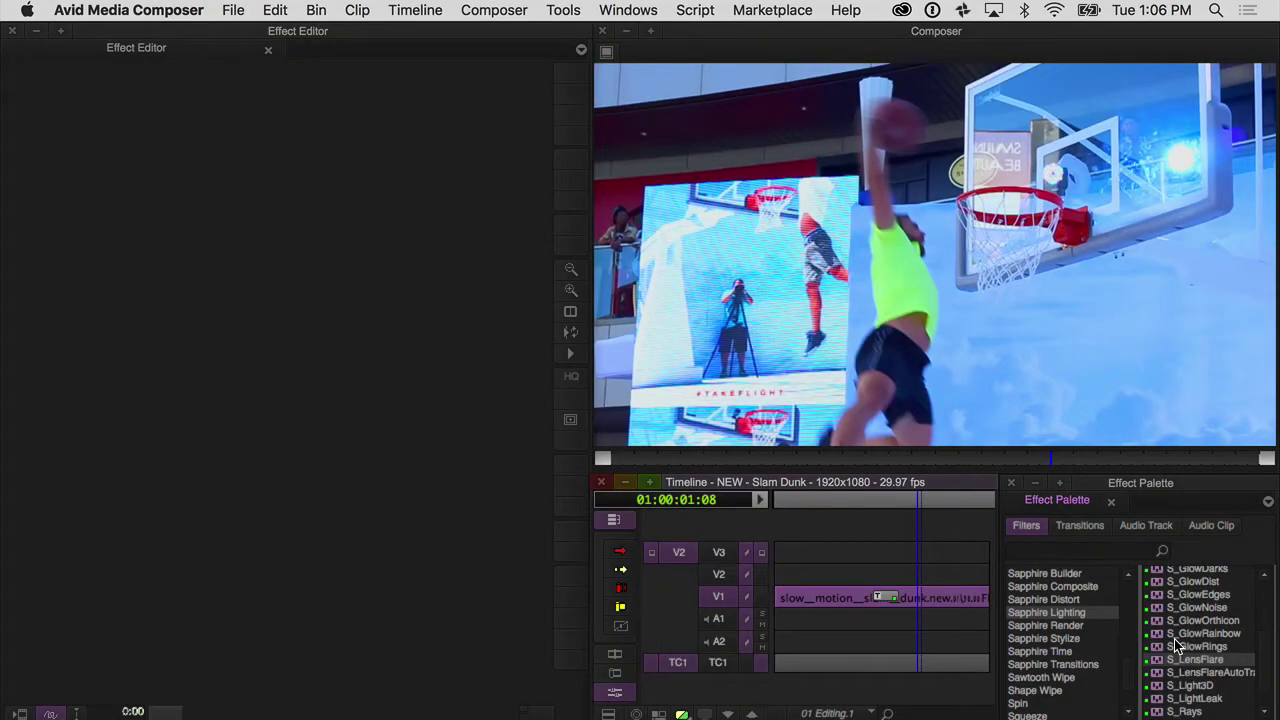
Apply S_LensFlare to the slam dunk clip and stack S_Glow from Sapphire Lighting on top of it.
left_click(1157, 661)
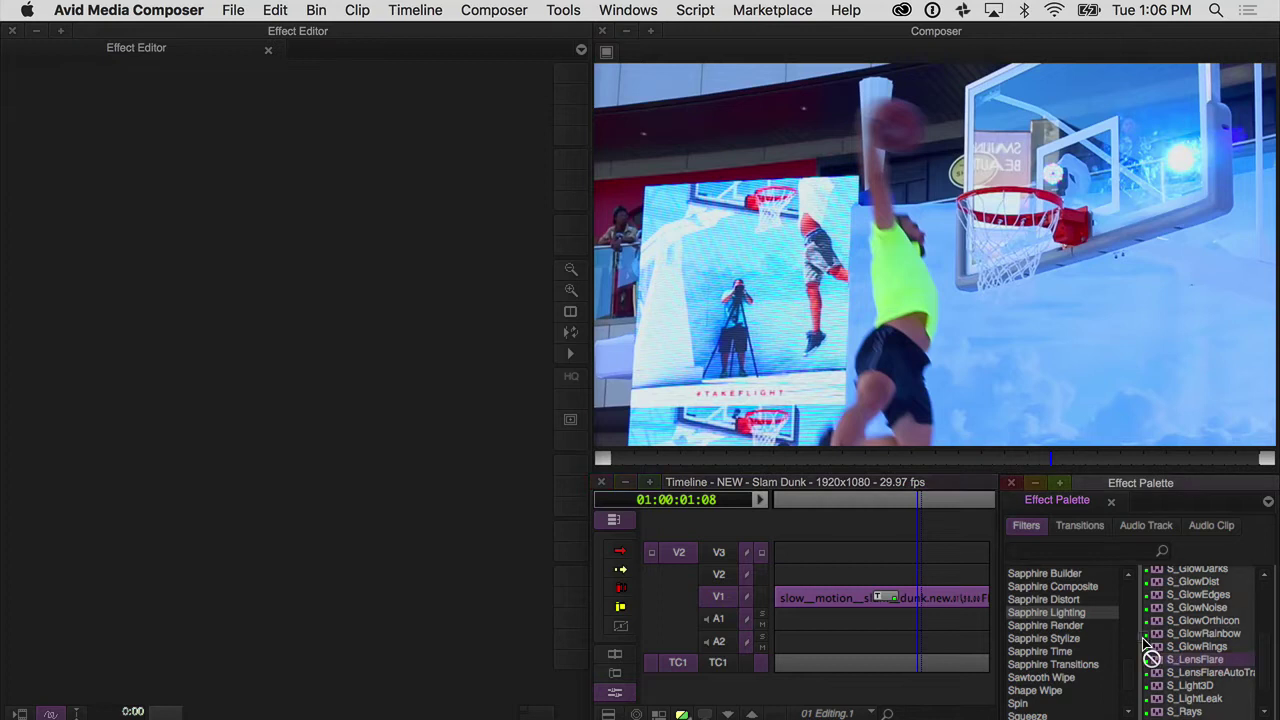
left_click_drag(857, 599, 859, 603)
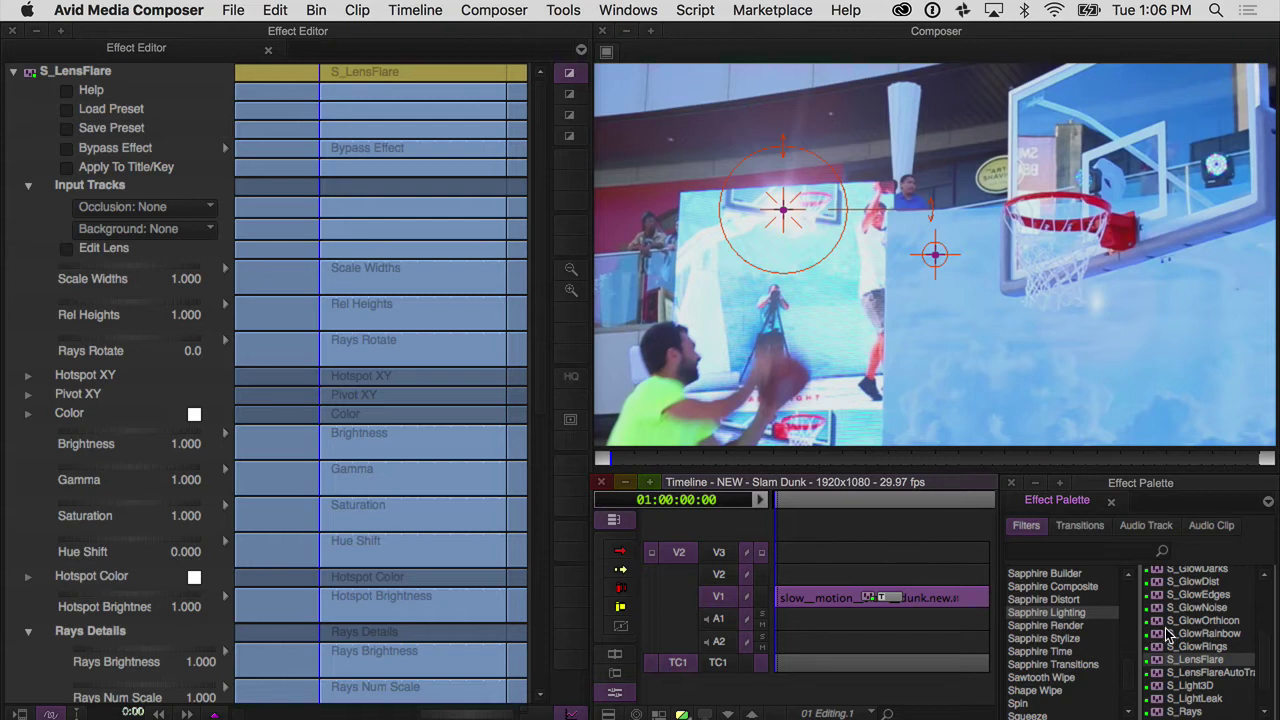
scroll(1272, 675, "up", 5)
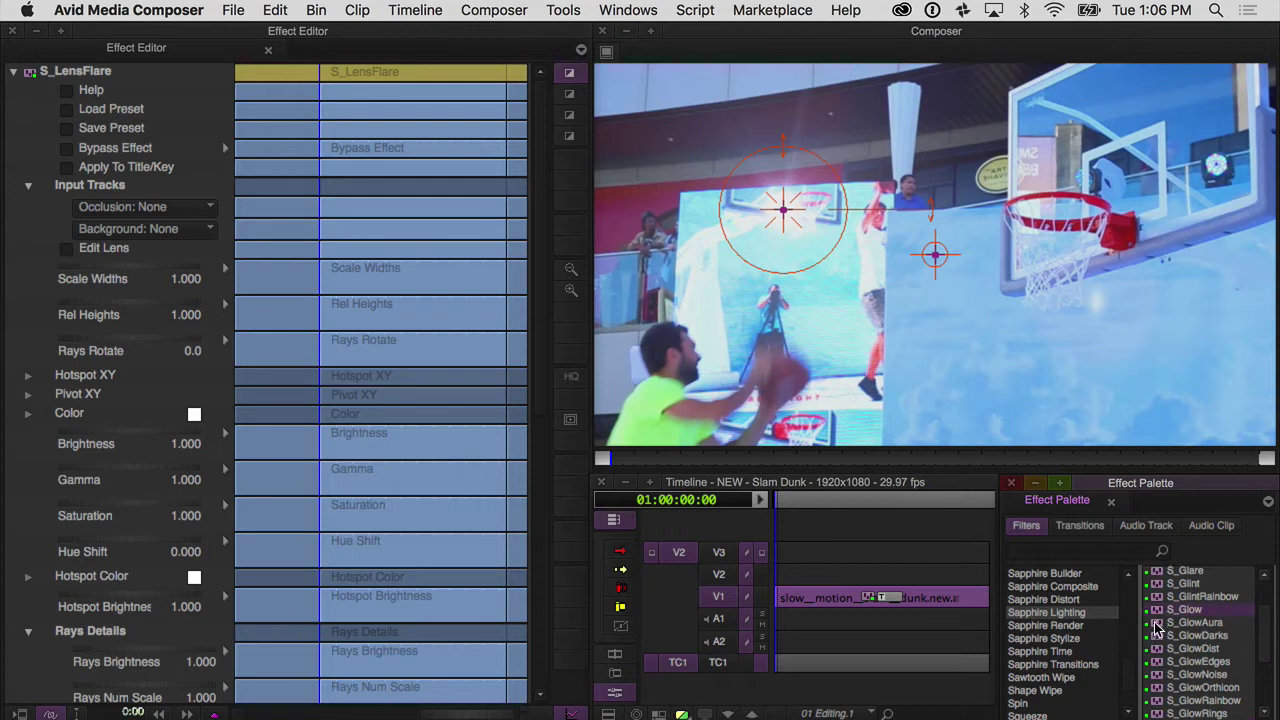
left_click_drag(1161, 615, 858, 612)
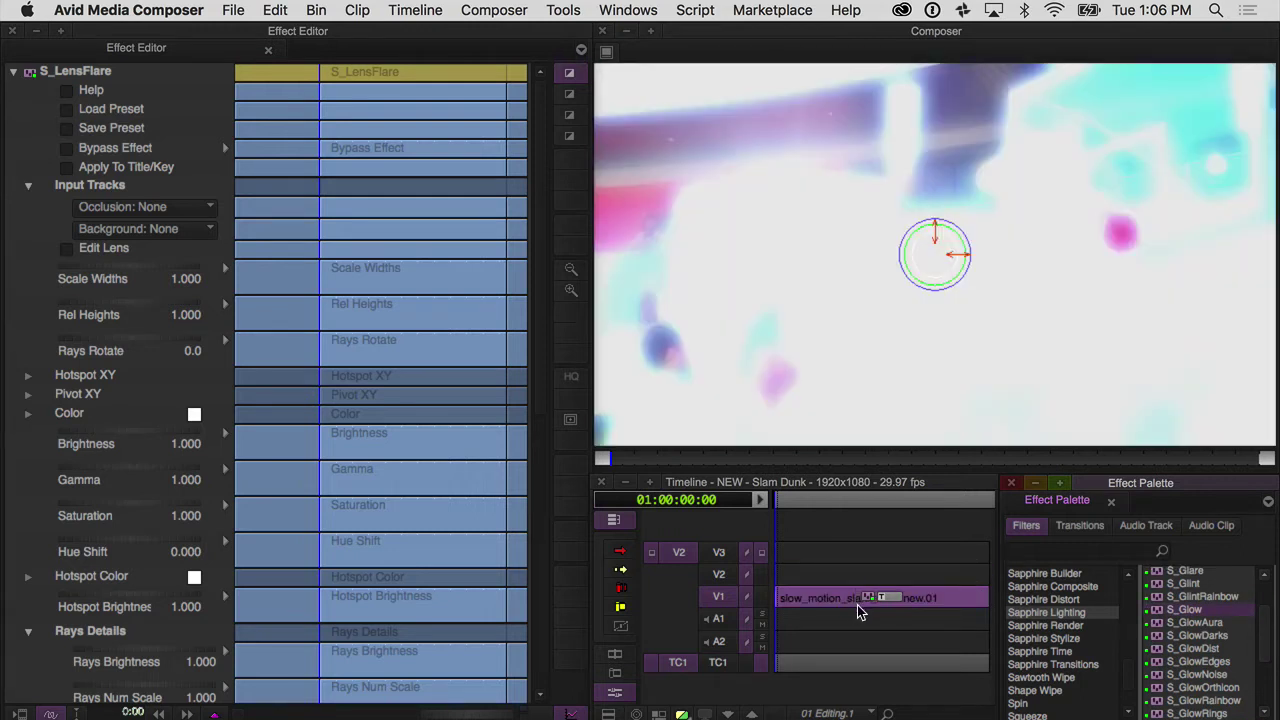
Set the S_Glow brightness to 1.136 on the slam dunk clip.
left_click(13, 76)
left_click(16, 73)
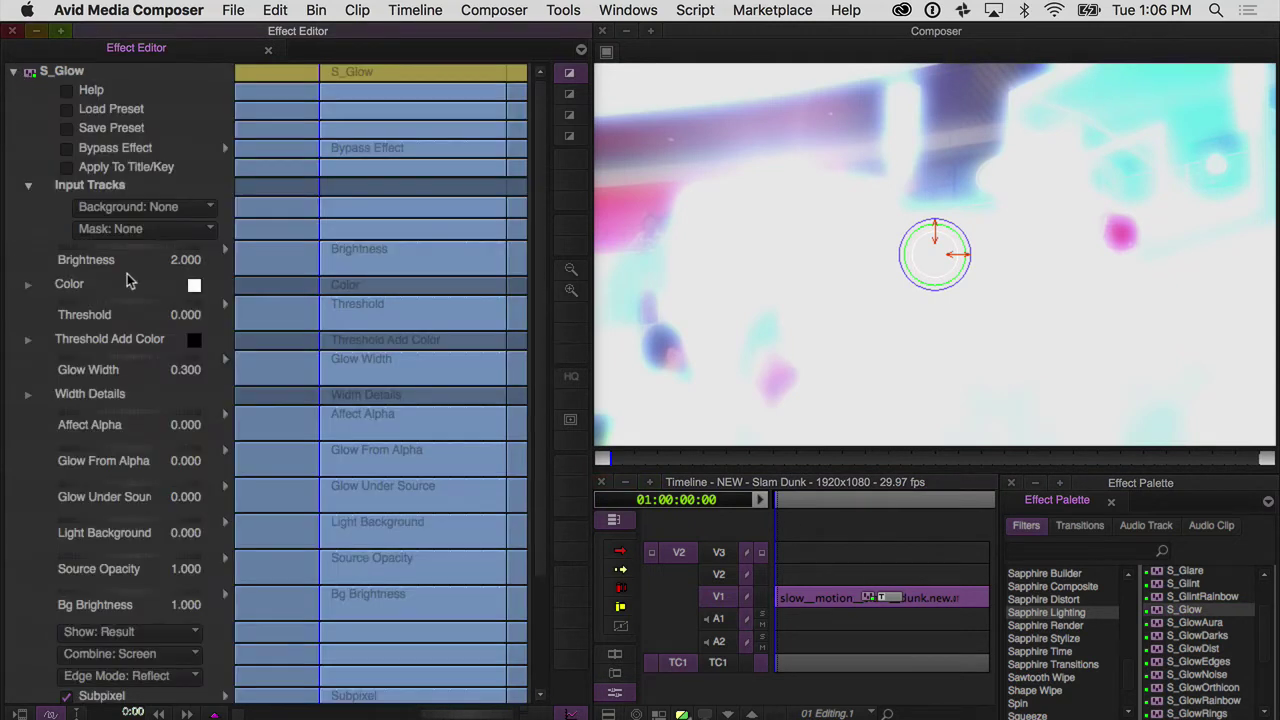
left_click(156, 258)
mouse_move(118, 257)
left_mouse_down()
mouse_move(143, 251)
mouse_move(94, 257)
mouse_move(109, 237)
left_mouse_up()
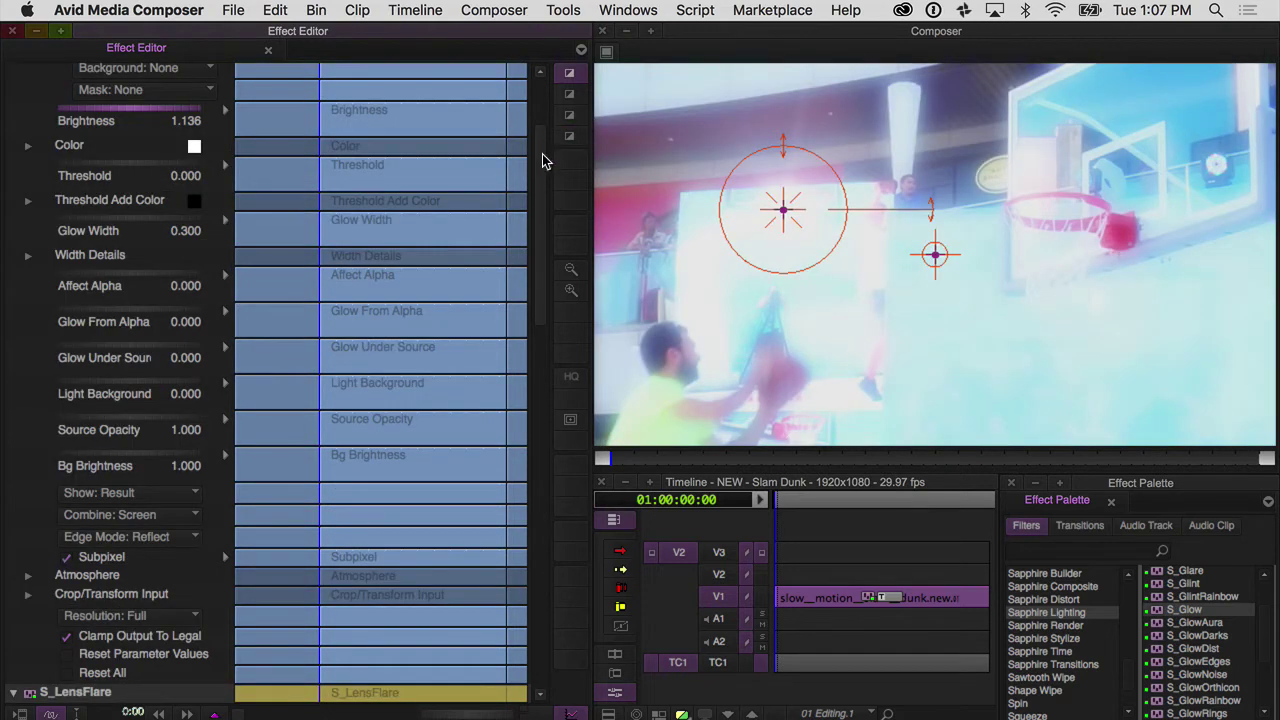
left_click_drag(542, 154, 535, 93)
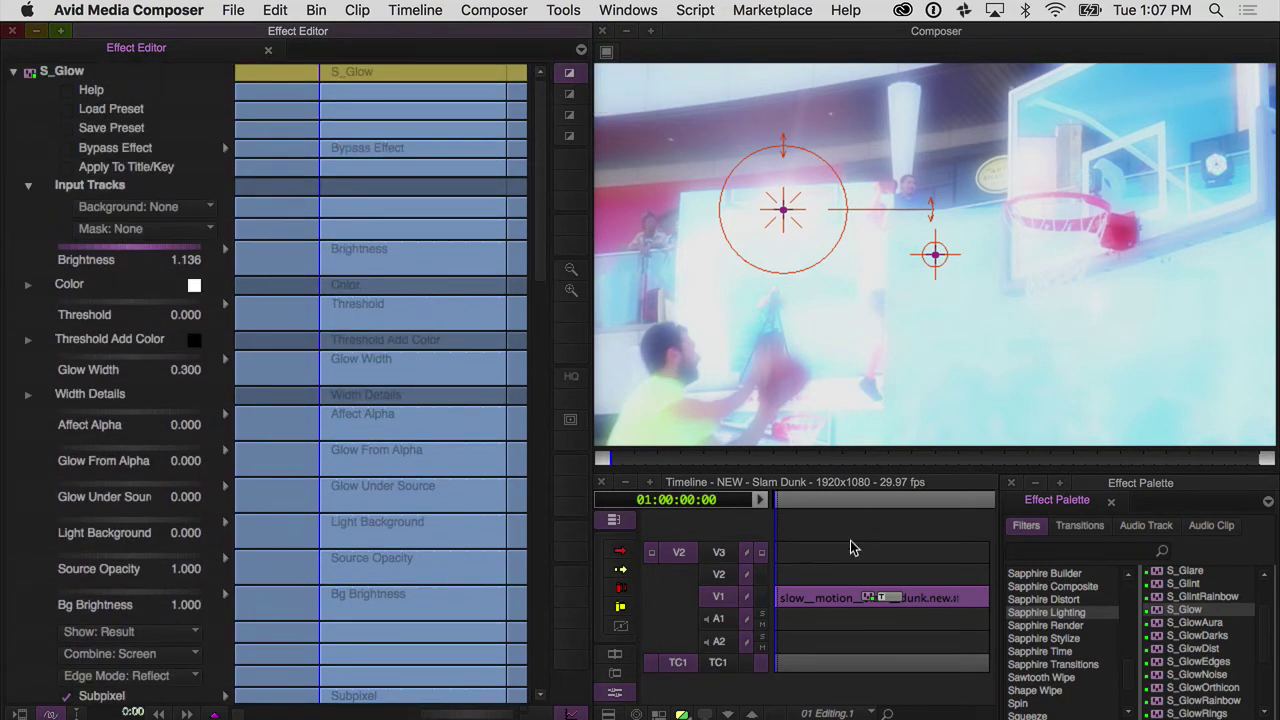
left_click(820, 612)
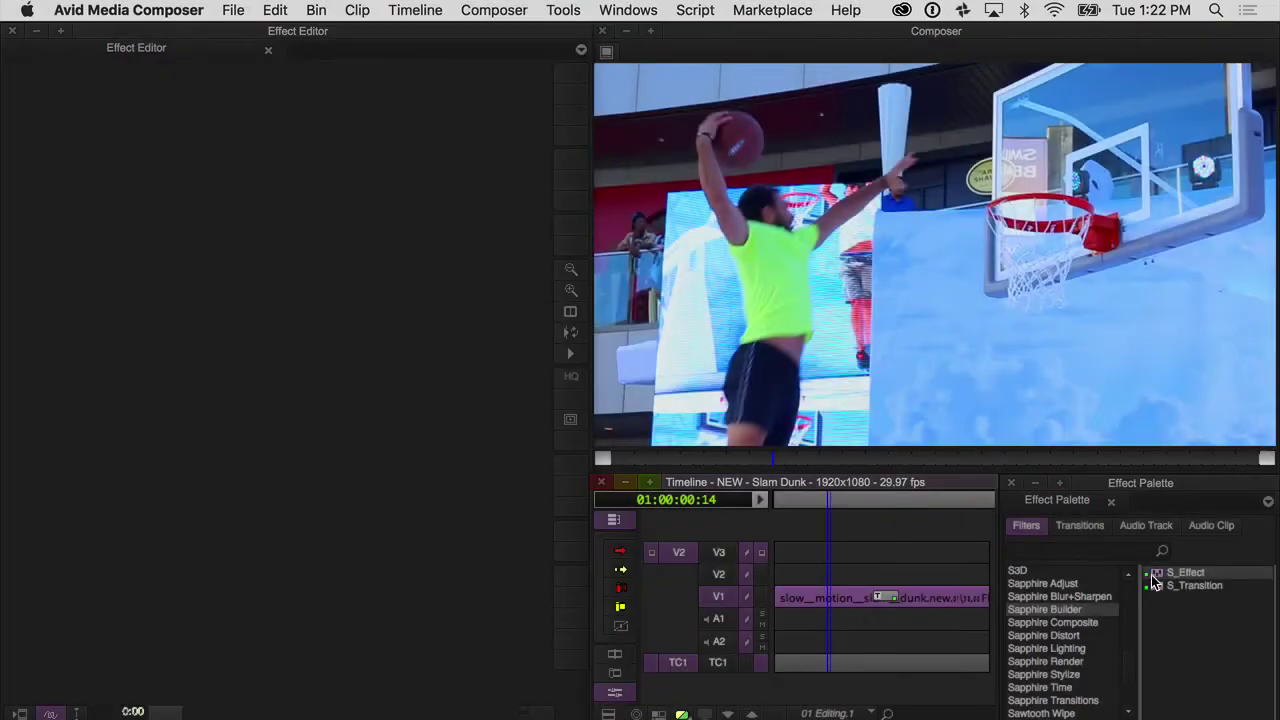
Apply S_Effect from Sapphire Builder to the slam dunk clip and open it for editing in the Effect Builder.
left_click(1158, 578)
left_click_drag(1160, 581, 850, 599)
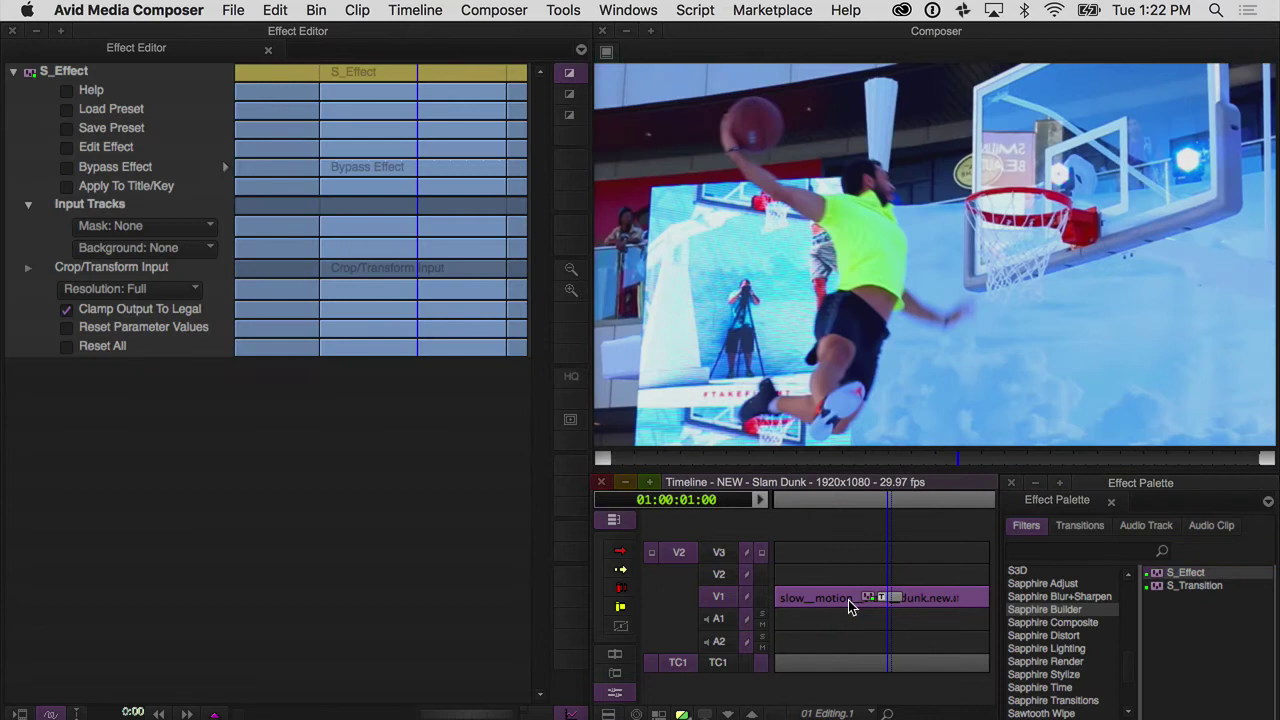
left_click(848, 600)
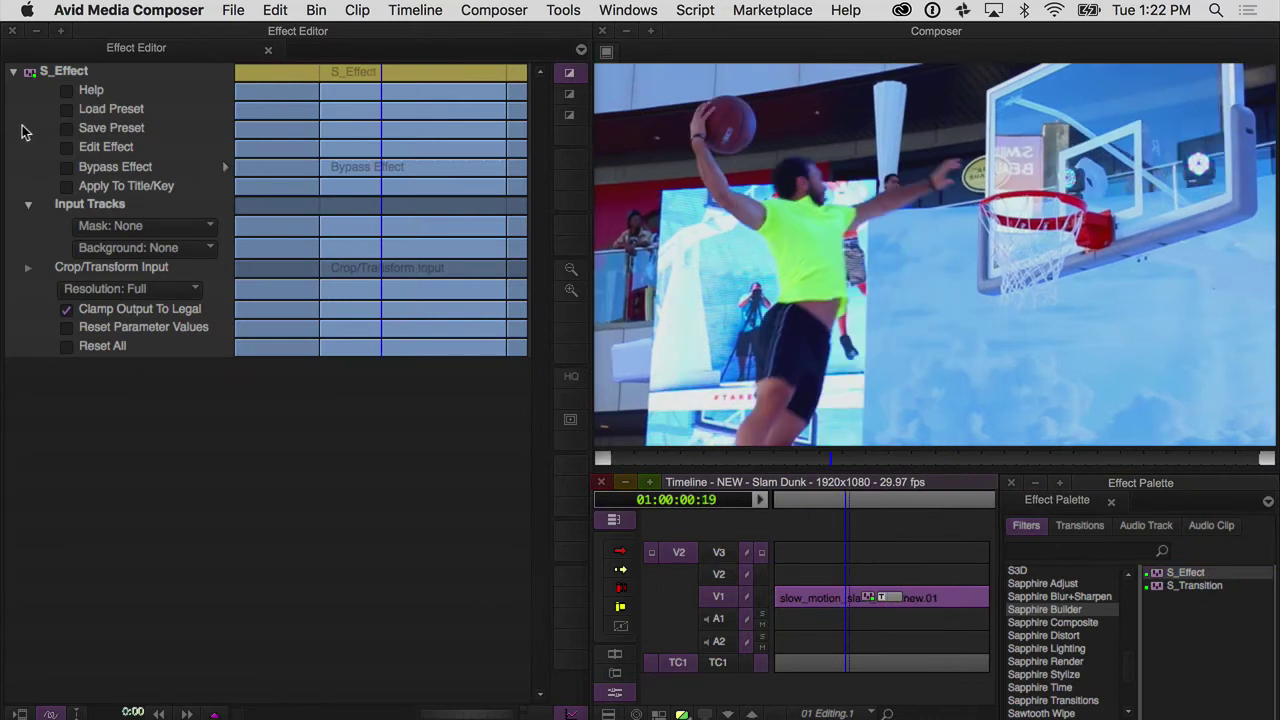
left_click(67, 150)
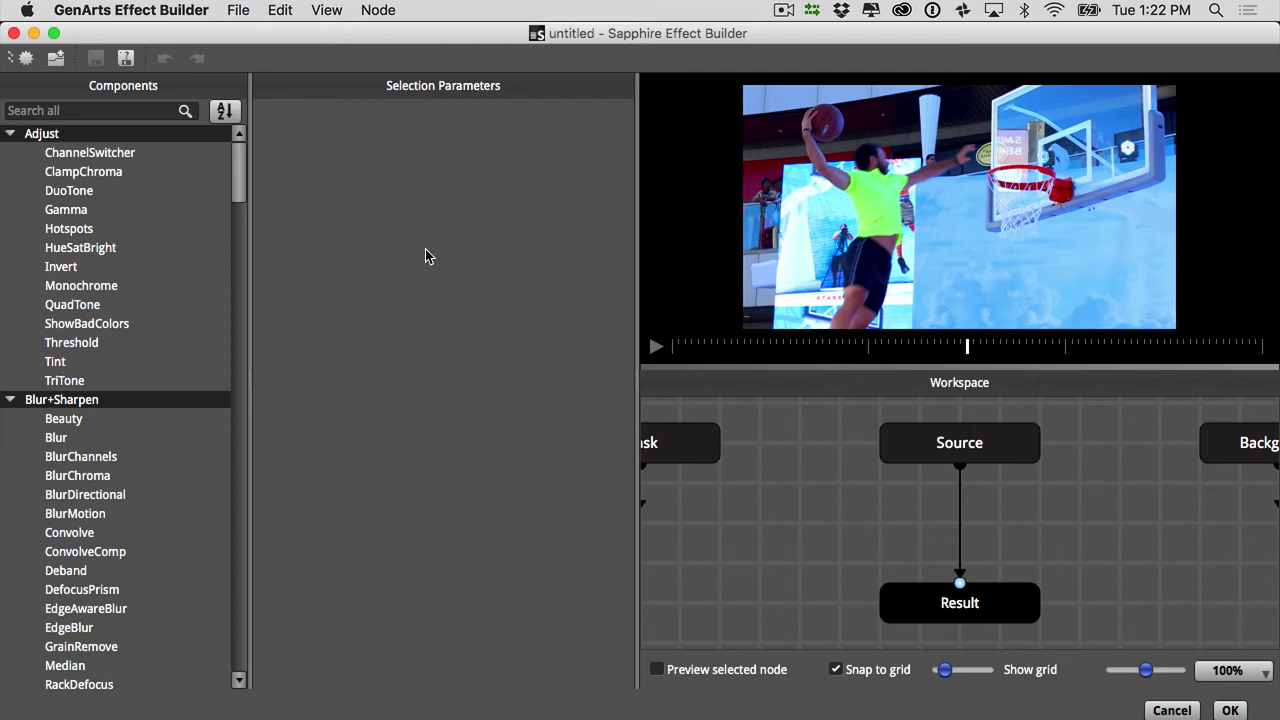
Move the Result node further below Source and insert a FilmDamage node on the connection between them.
scroll(862, 483, "down", 2)
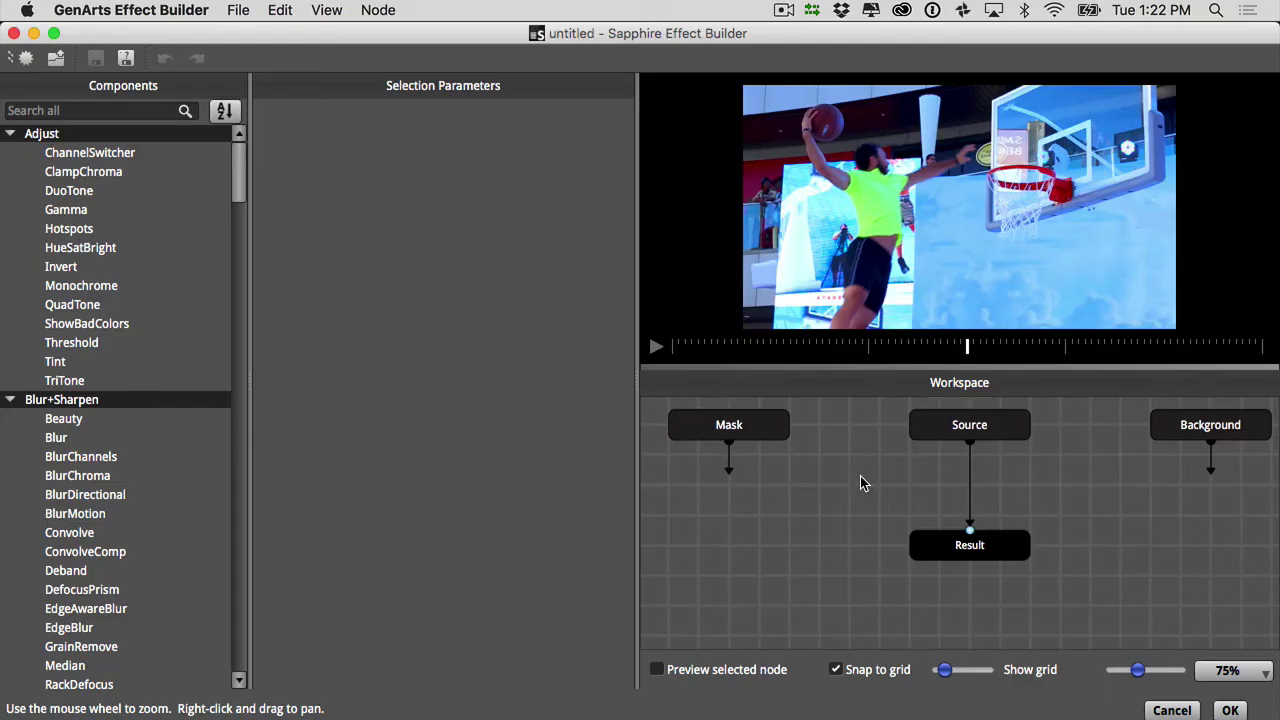
left_click_drag(994, 557, 997, 591)
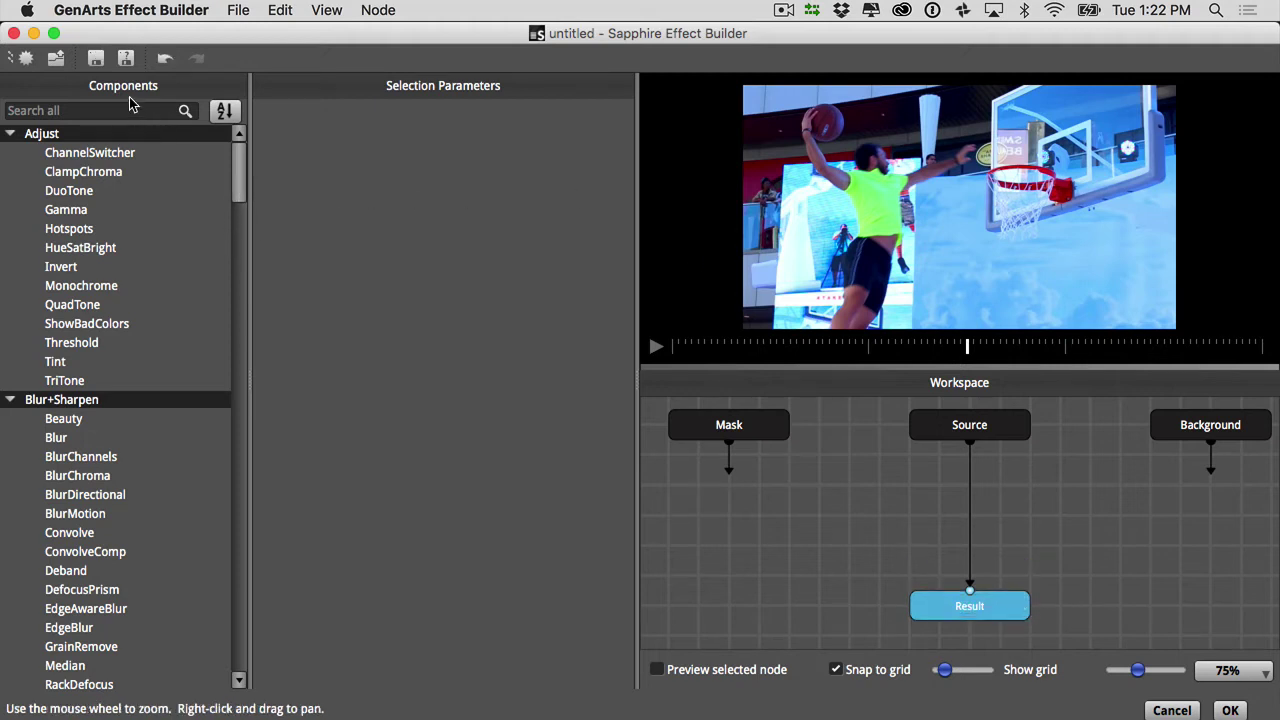
left_click_drag(241, 178, 238, 668)
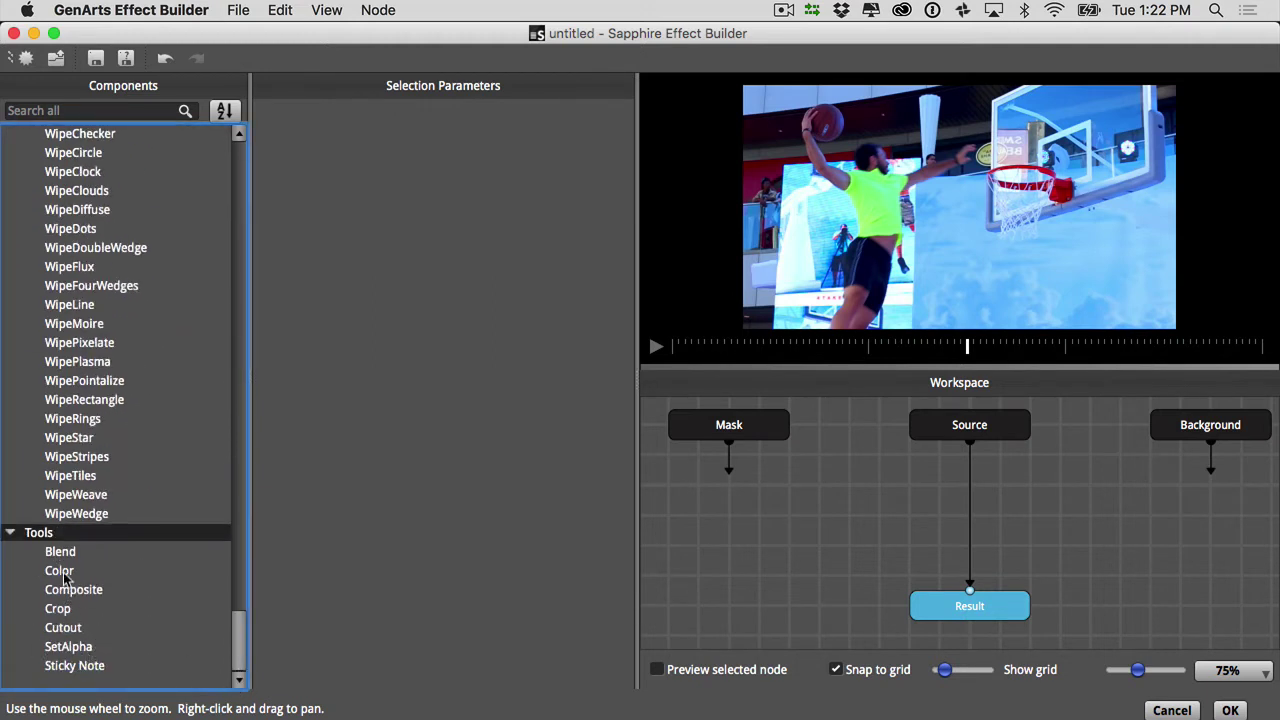
left_click_drag(240, 655, 239, 322)
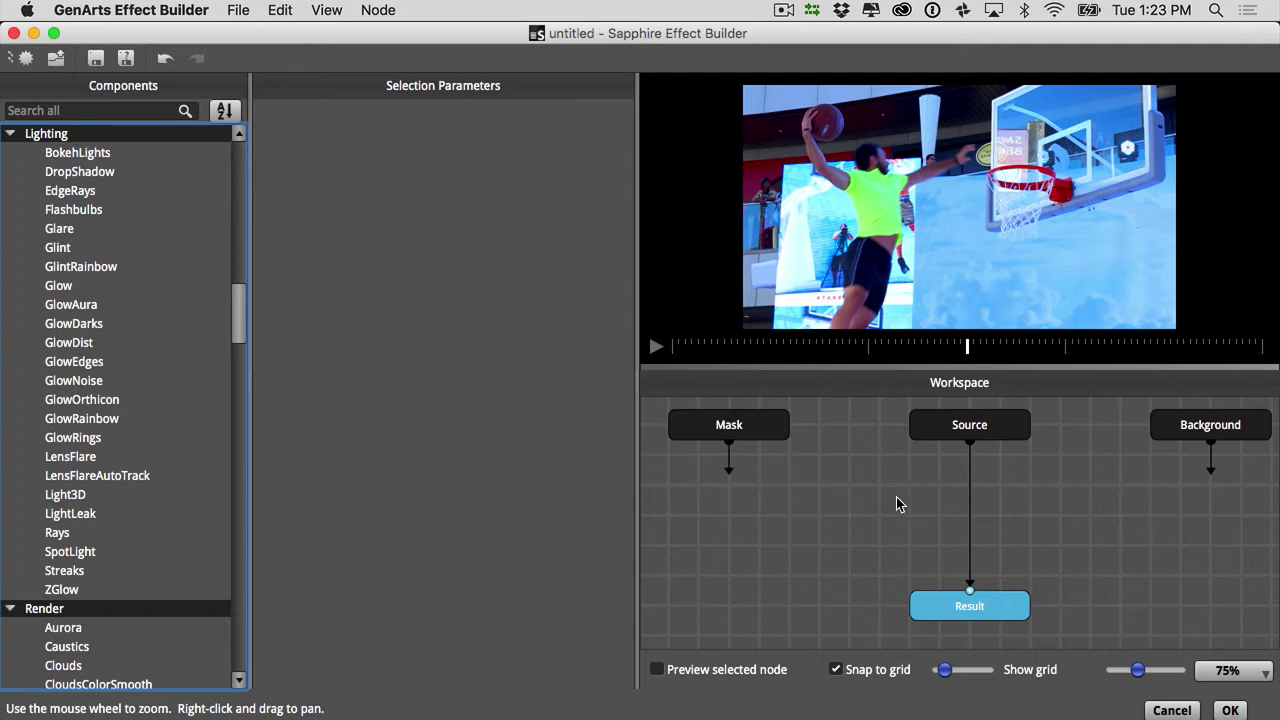
left_click_drag(240, 334, 243, 462)
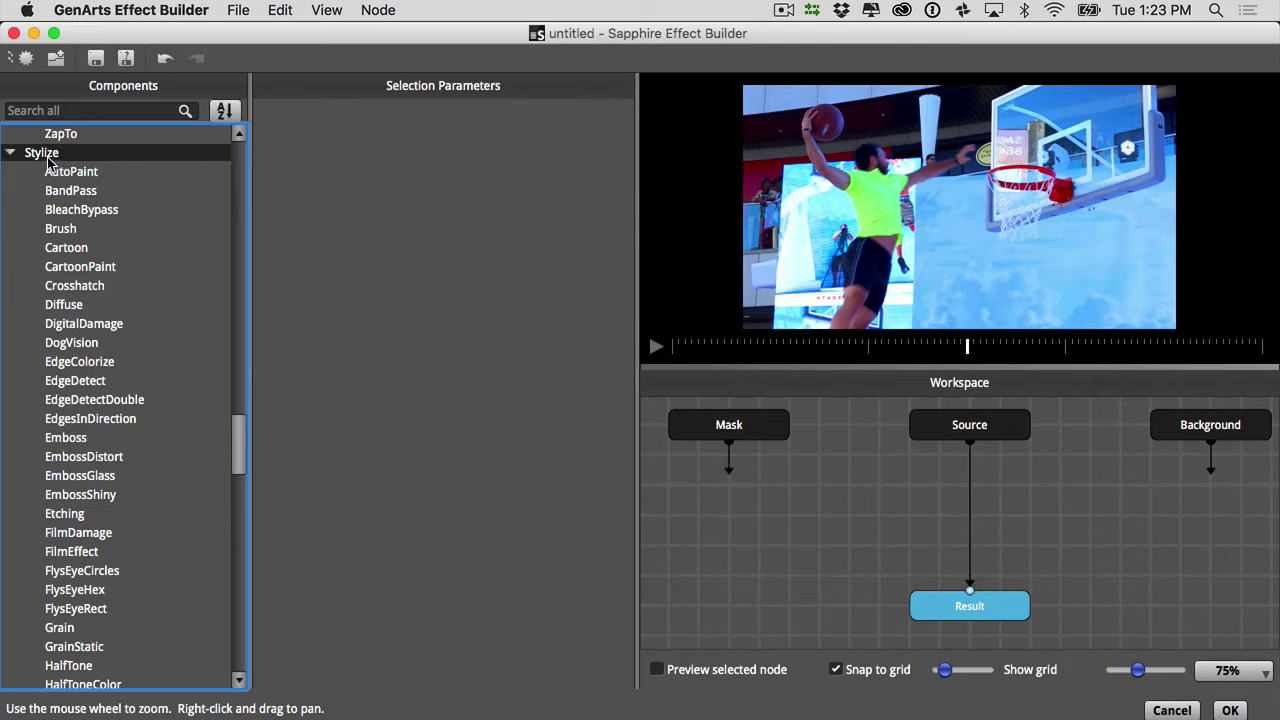
left_click_drag(240, 440, 243, 465)
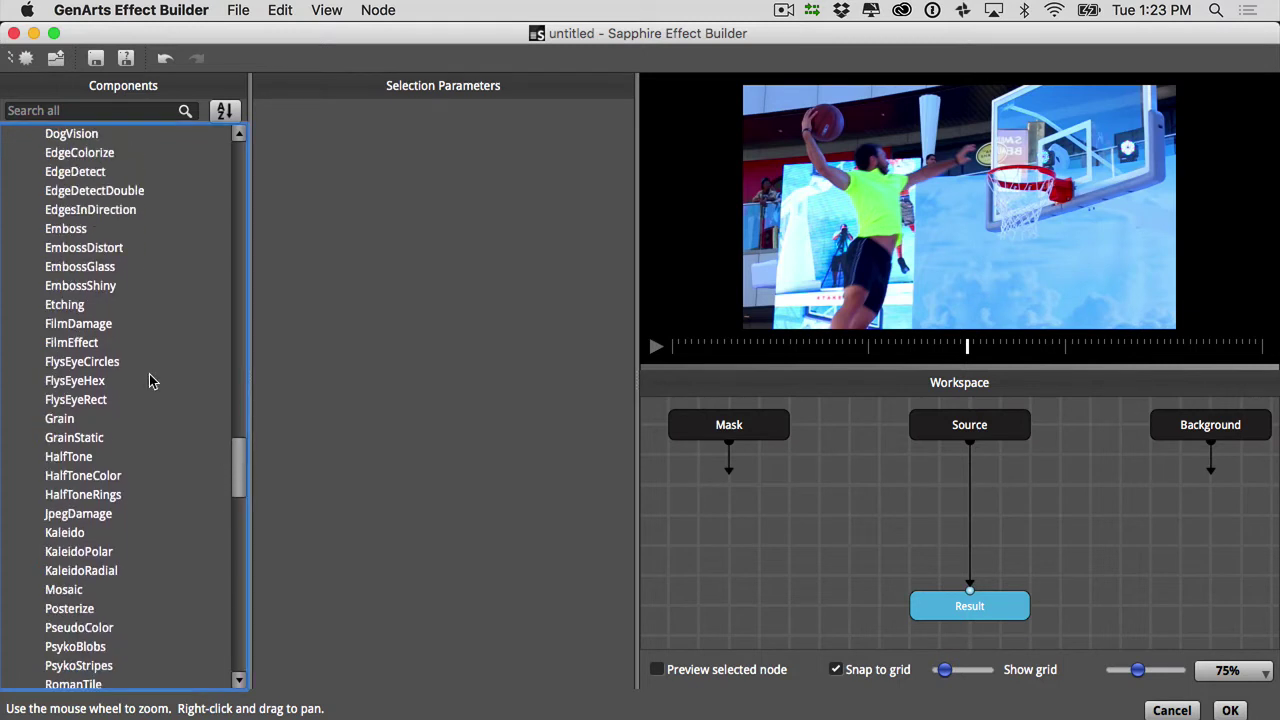
left_click_drag(92, 328, 957, 440)
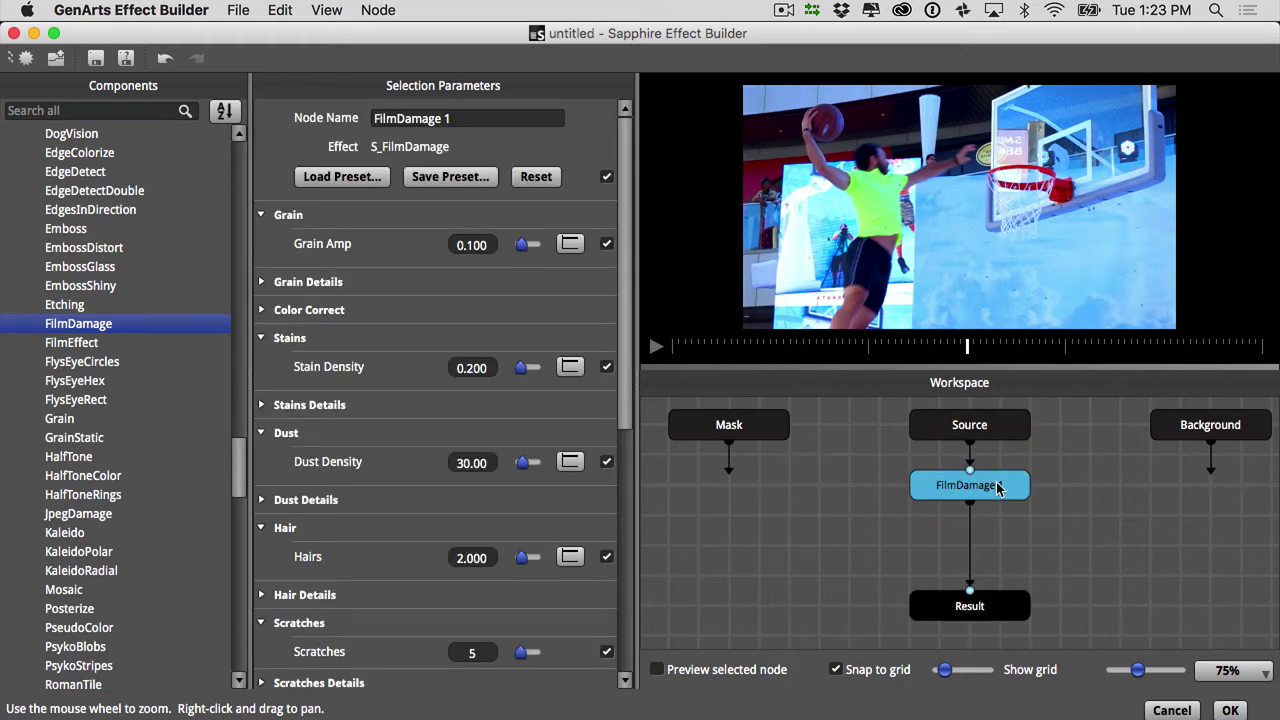
Play the clip preview in the Effect Builder to check the FilmDamage look, and stop it.
left_click(656, 349)
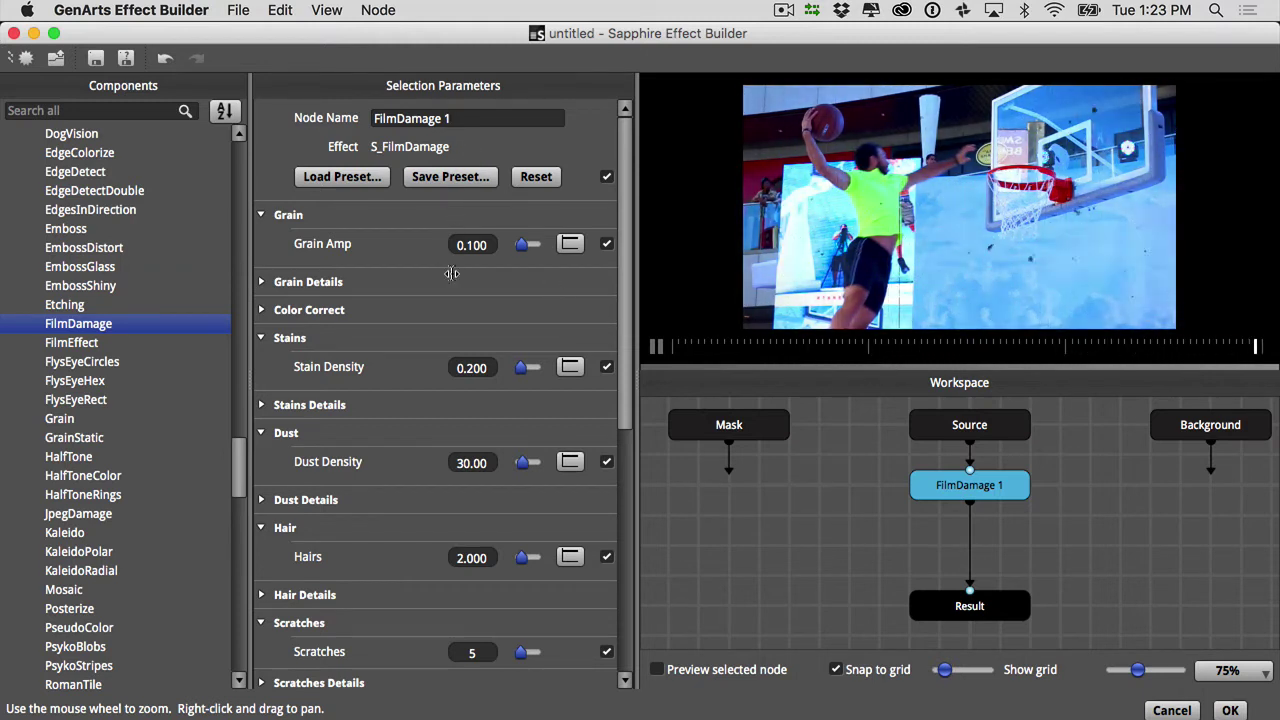
mouse_move(631, 148)
left_mouse_down()
mouse_move(632, 428)
mouse_move(631, 140)
left_mouse_up()
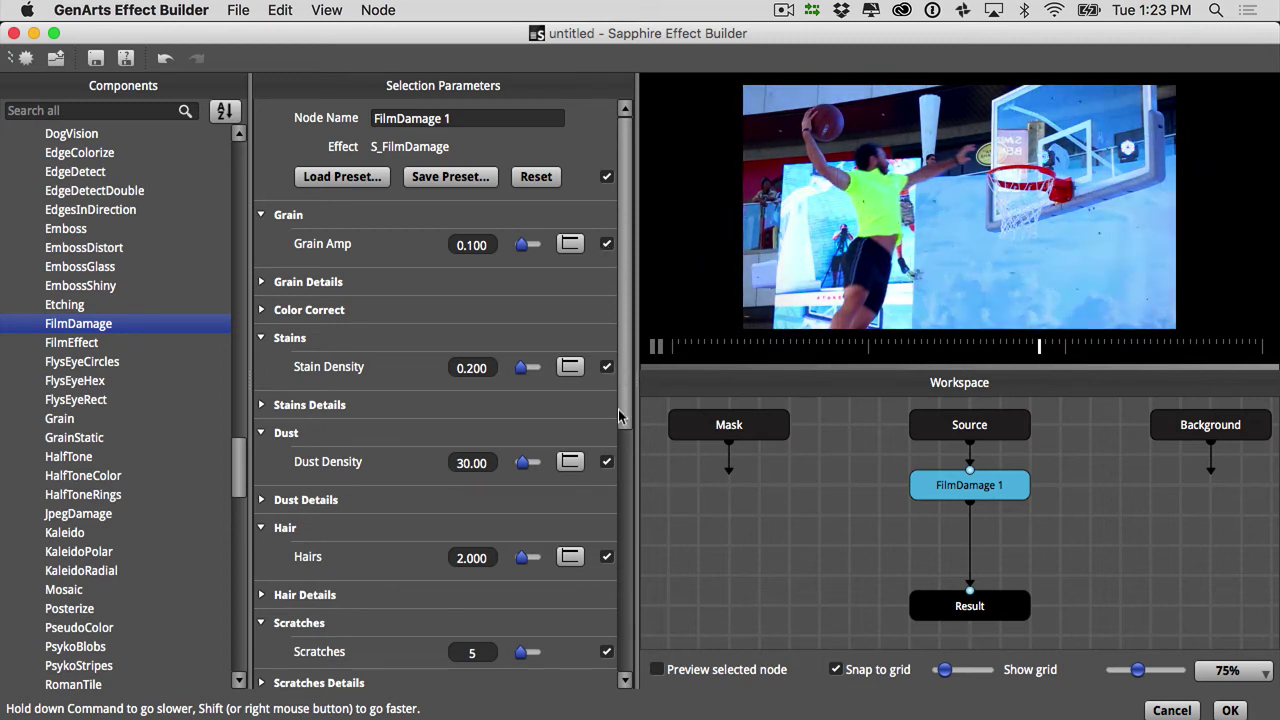
key("space")
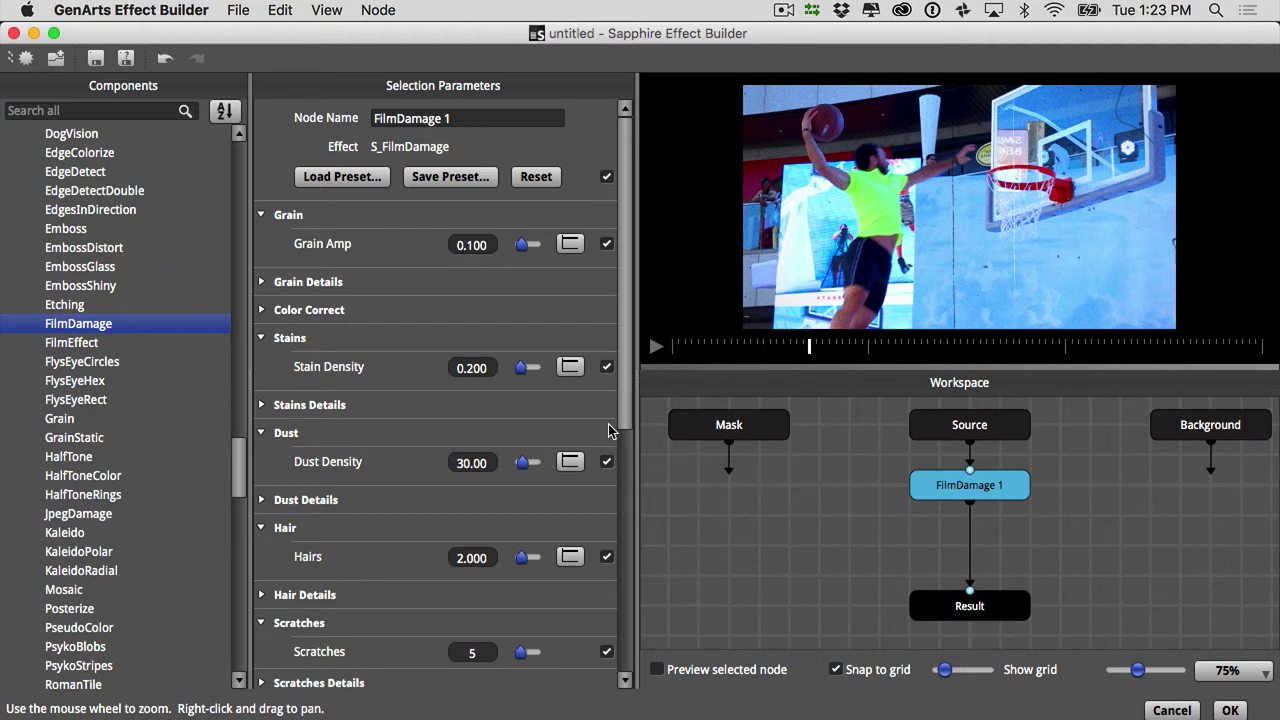
Accept the node setup and look through the FilmDamage parameters in Media Composer's Effect Editor.
left_click(1230, 710)
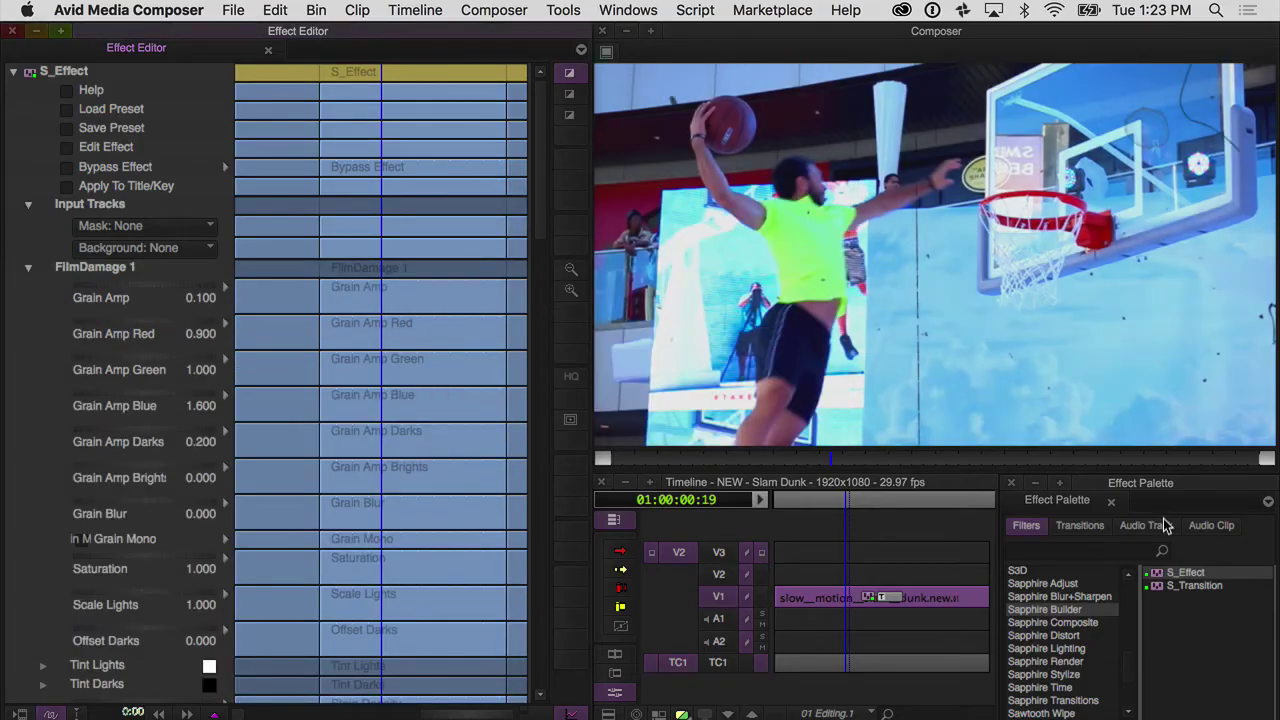
scroll(194, 206, "down", 3)
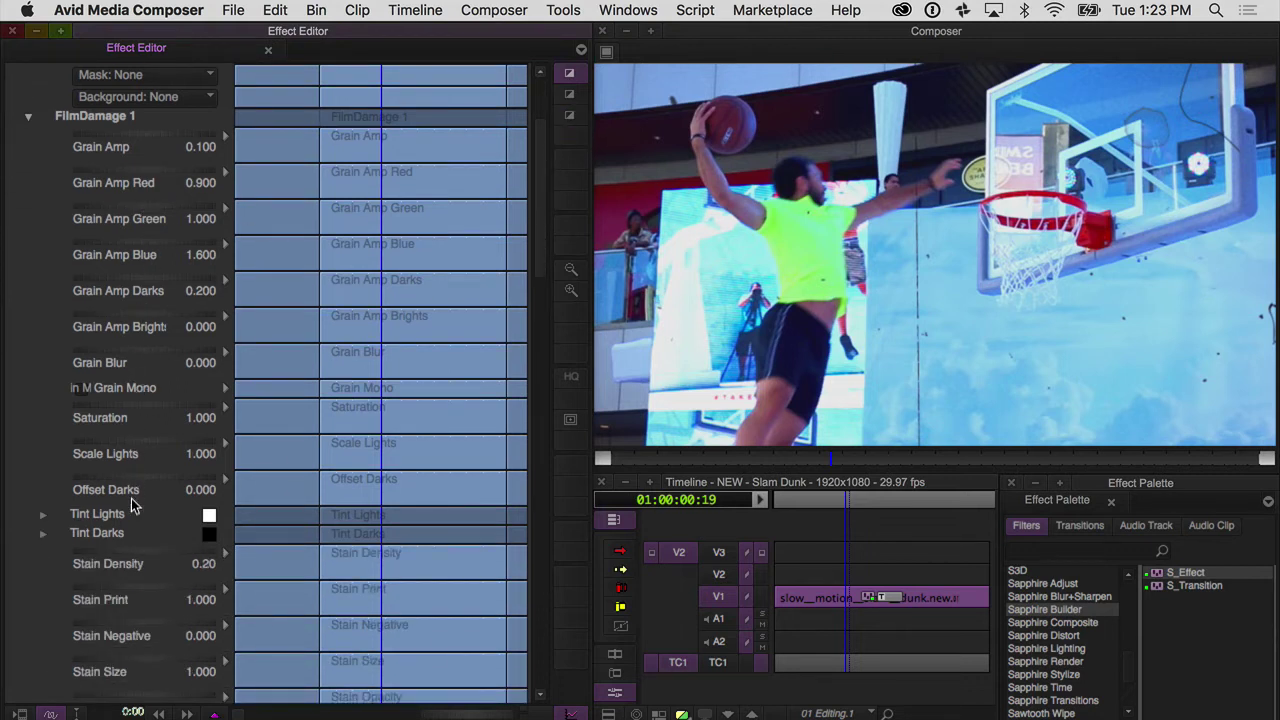
left_click_drag(540, 234, 555, 160)
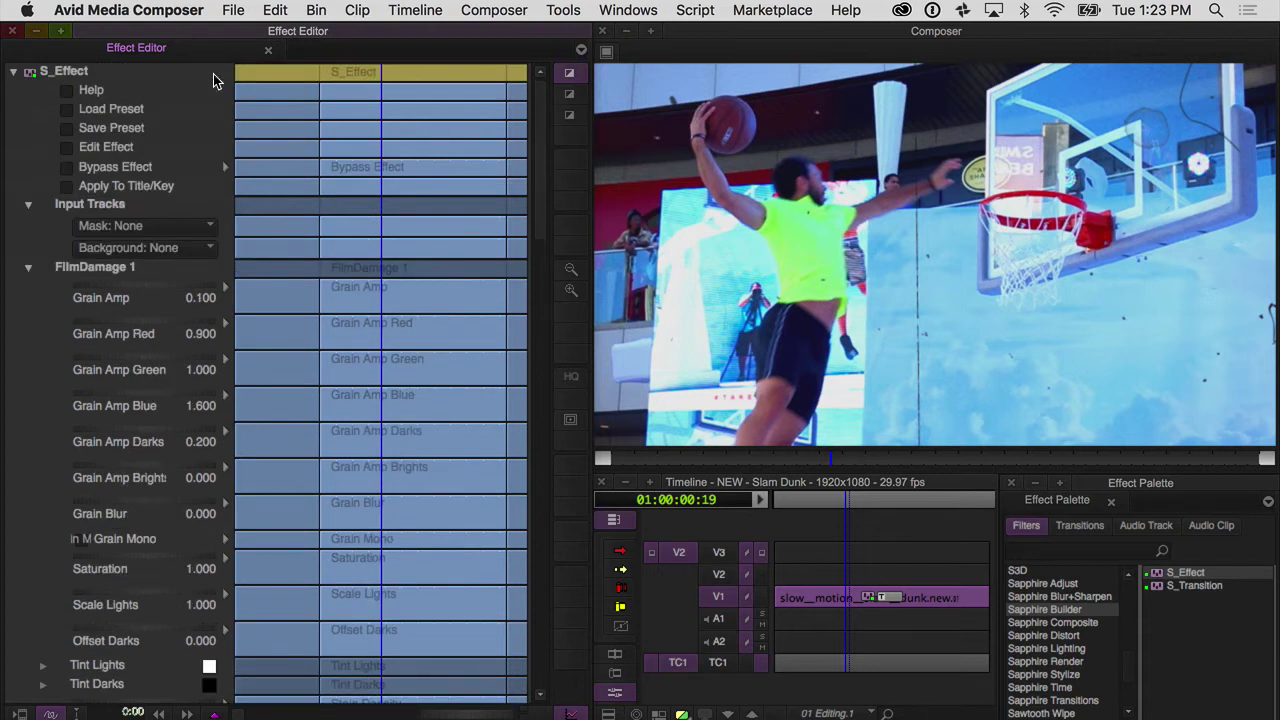
Reopen the effect for editing, expose only FilmDamage's Stain Density and Dust Density parameters to the host, and accept the changes.
left_click(66, 150)
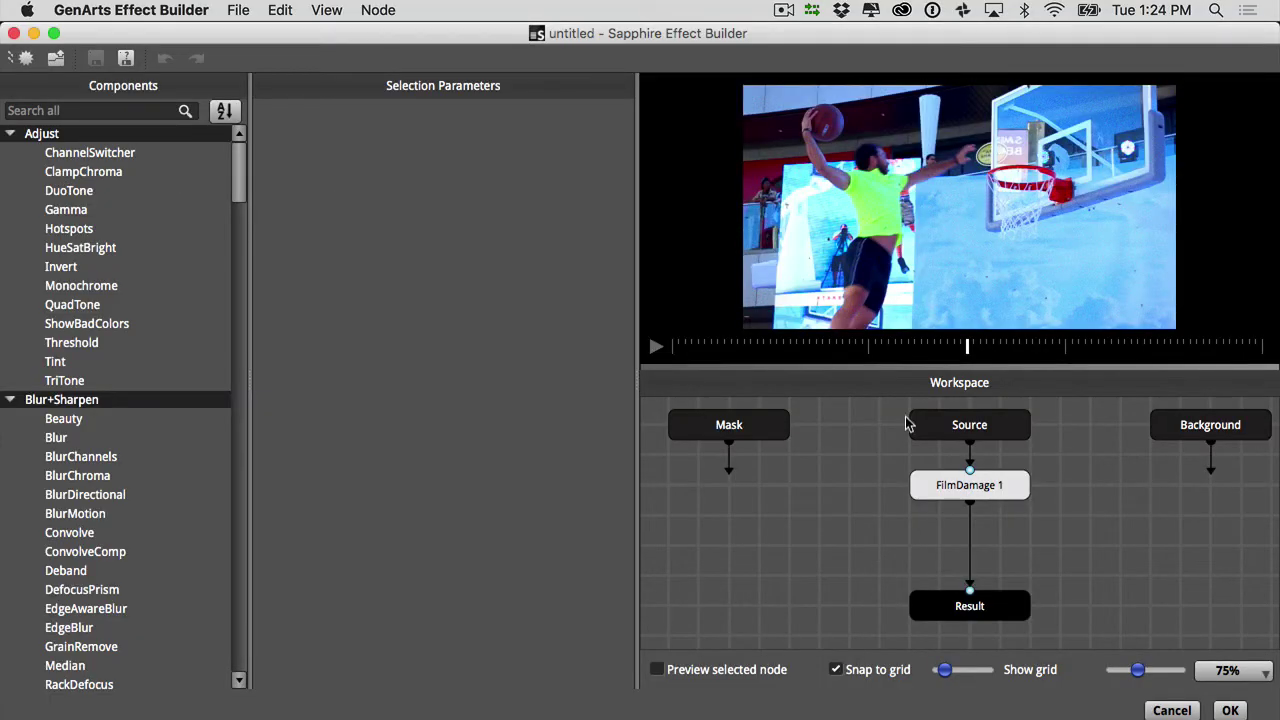
left_click(961, 489)
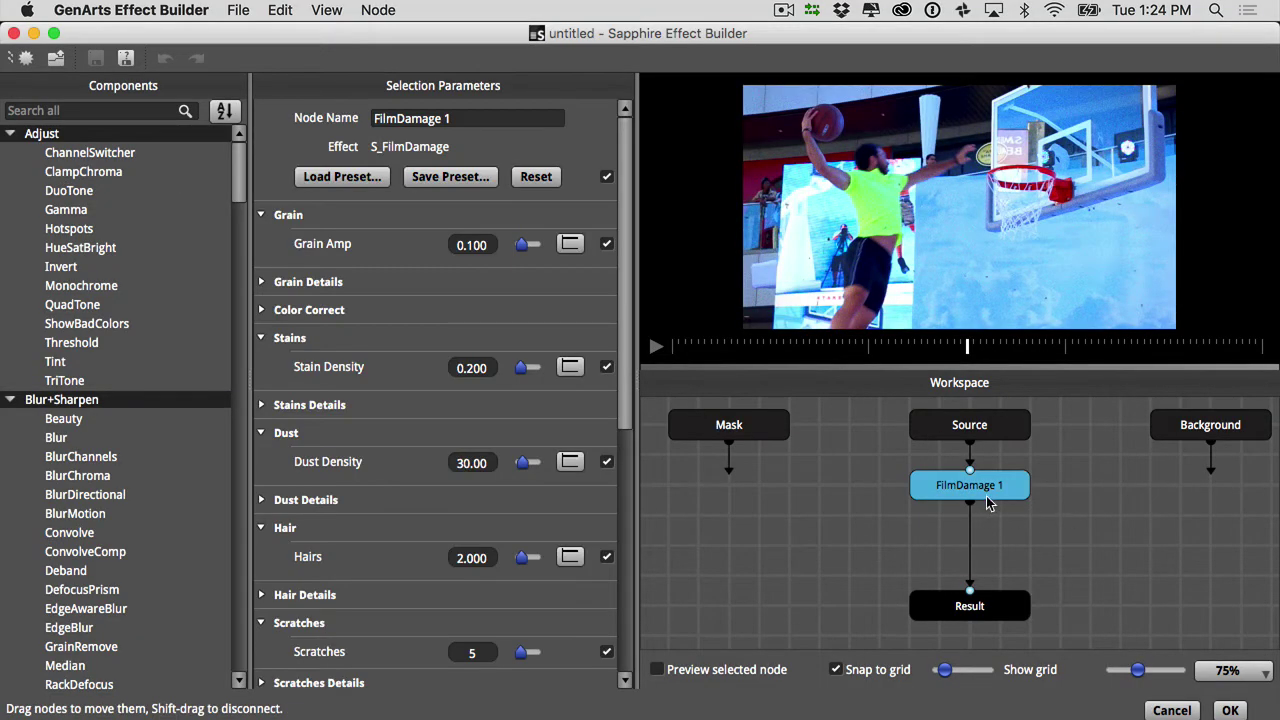
left_click(607, 178)
left_click_drag(628, 262, 630, 314)
left_click(606, 368)
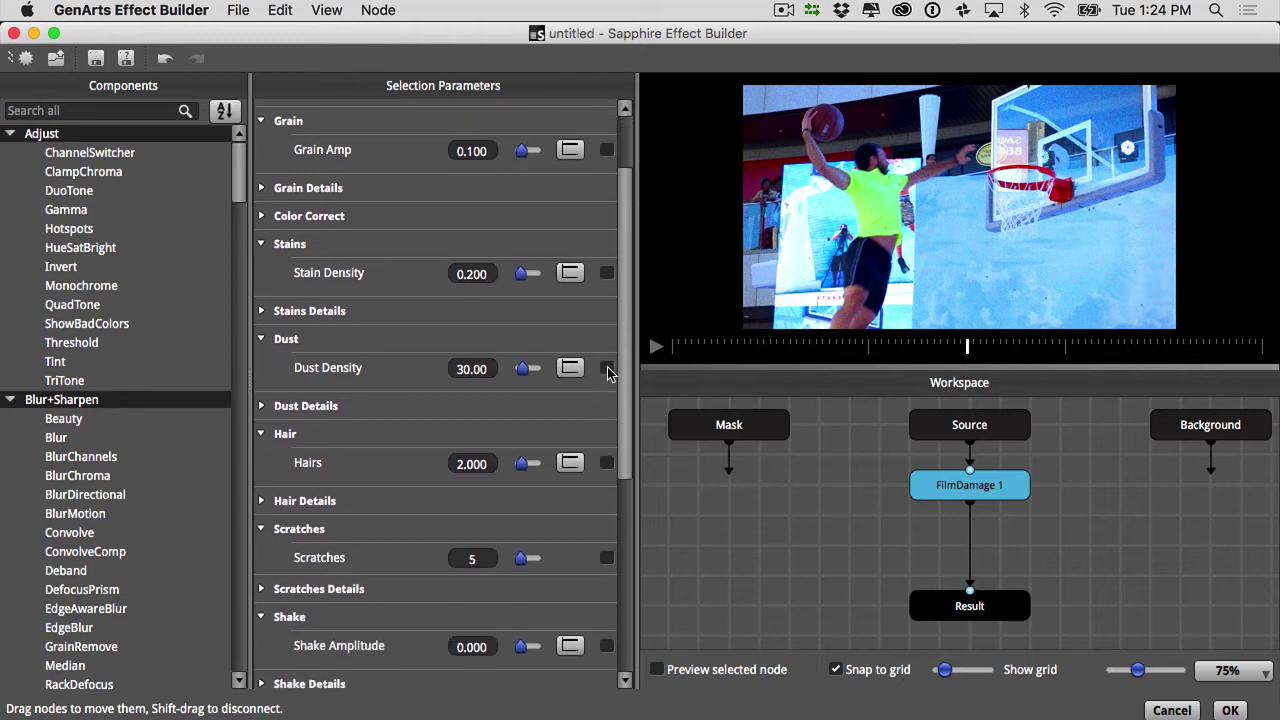
left_click(606, 273)
left_click(1226, 710)
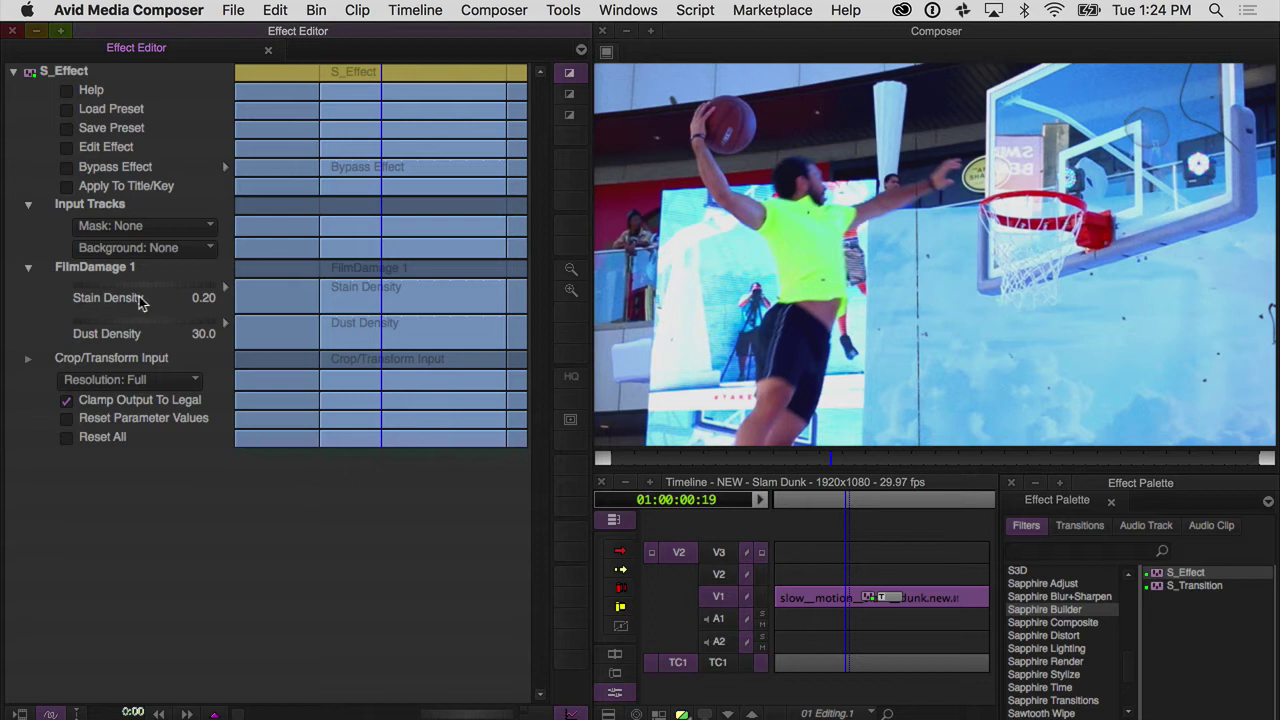
Set FilmDamage's Stain Density to 4.34 and Dust Density to 49.7, and play the clip from 01:00:00:06.
left_click(111, 286)
type("4.34")
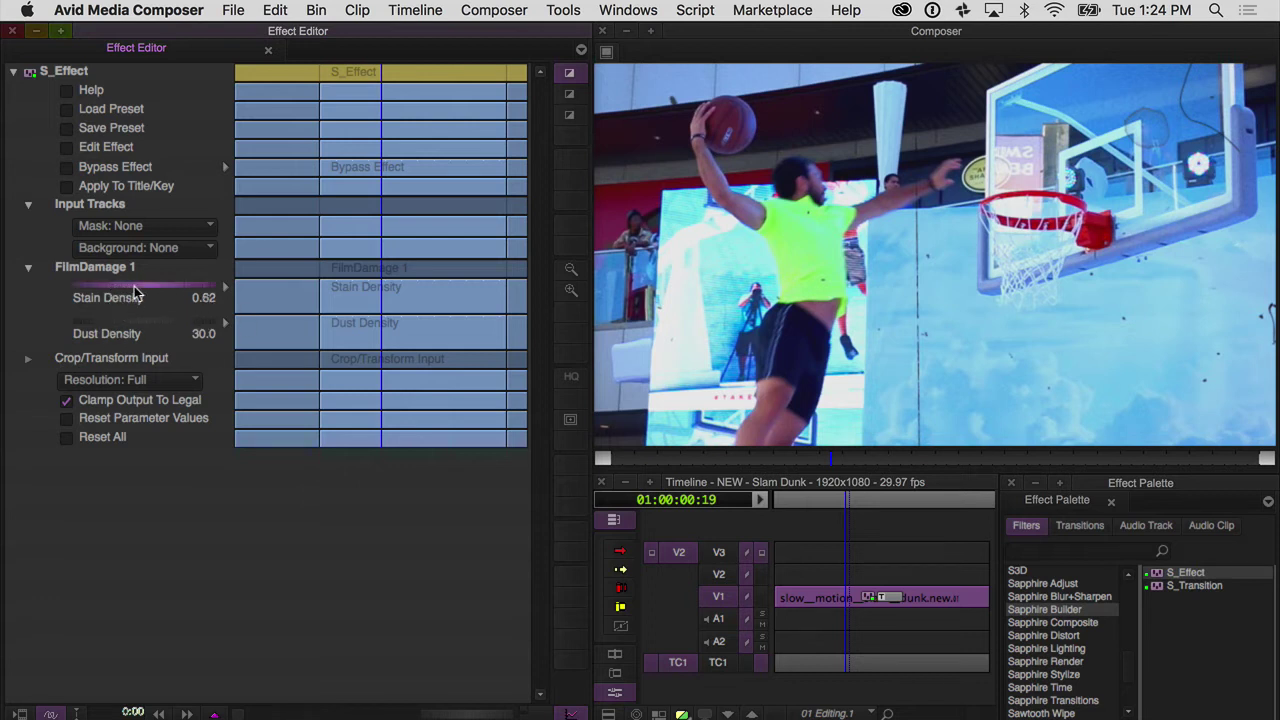
key("Return")
left_click_drag(88, 323, 248, 323)
left_click(679, 457)
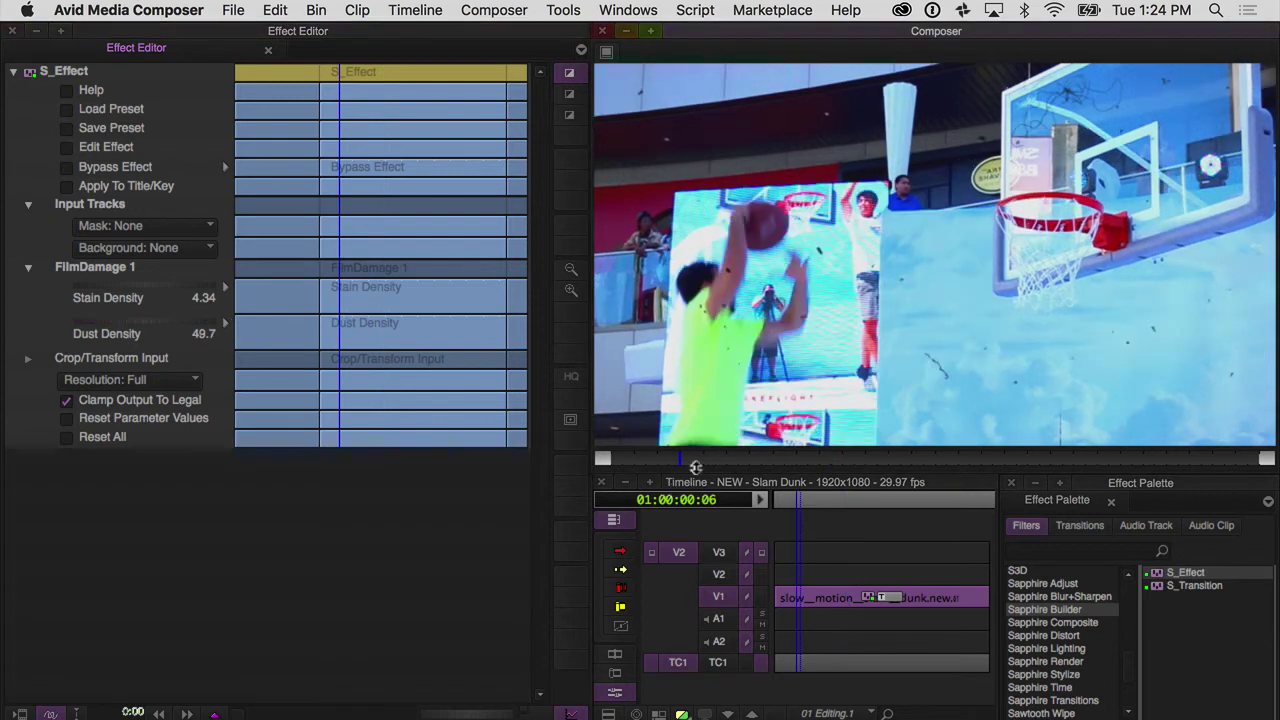
key("space")
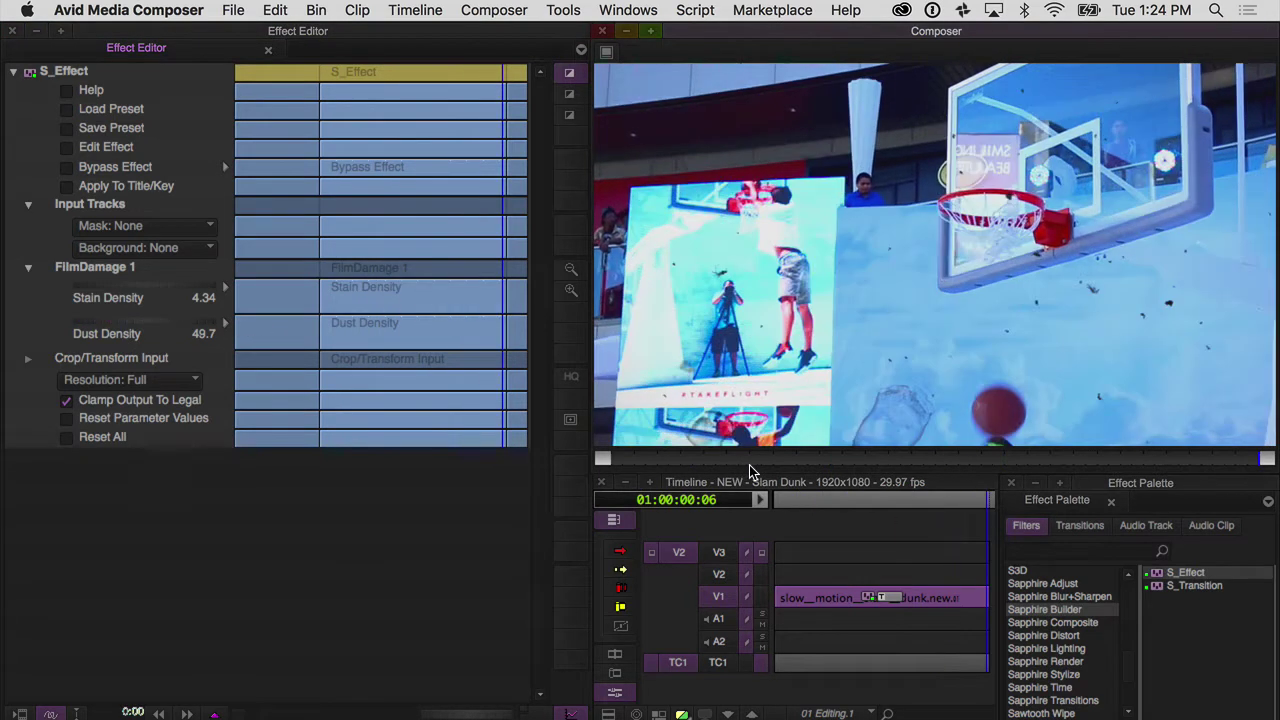
Reopen the effect for editing and load the Breaking Bad Desert preset into the FilmDamage 1 node.
left_click(624, 457)
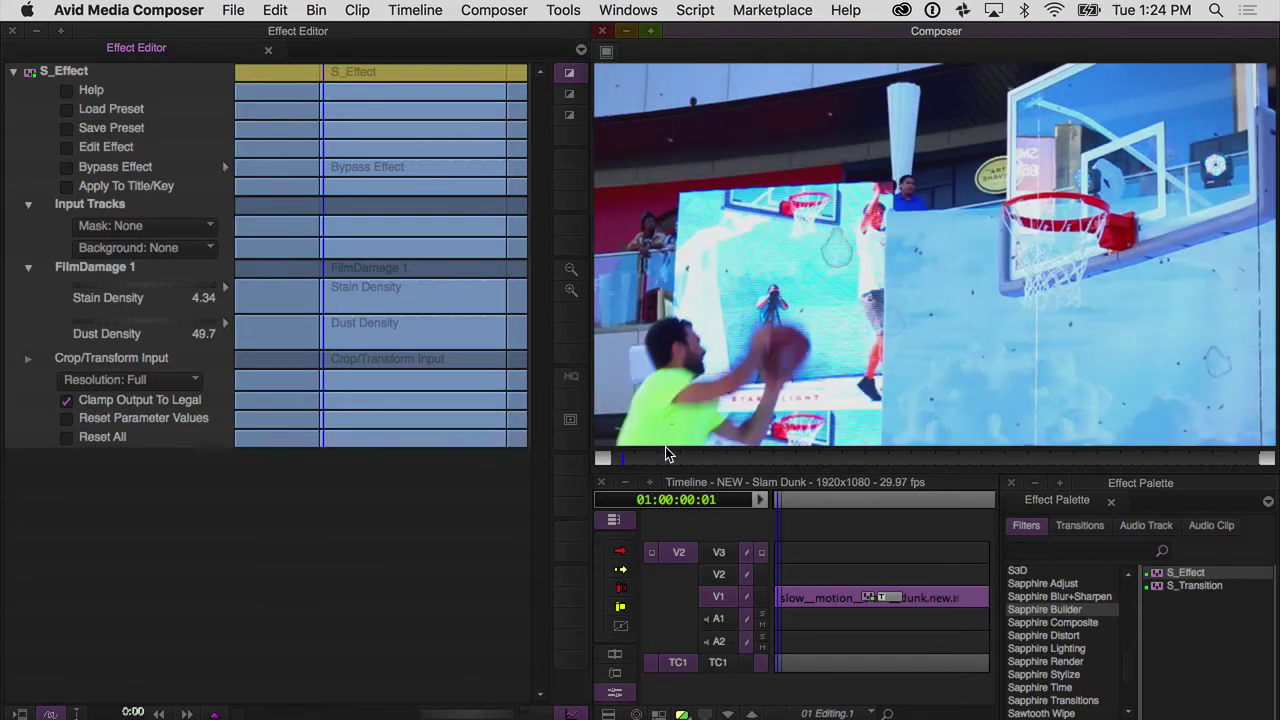
key("space")
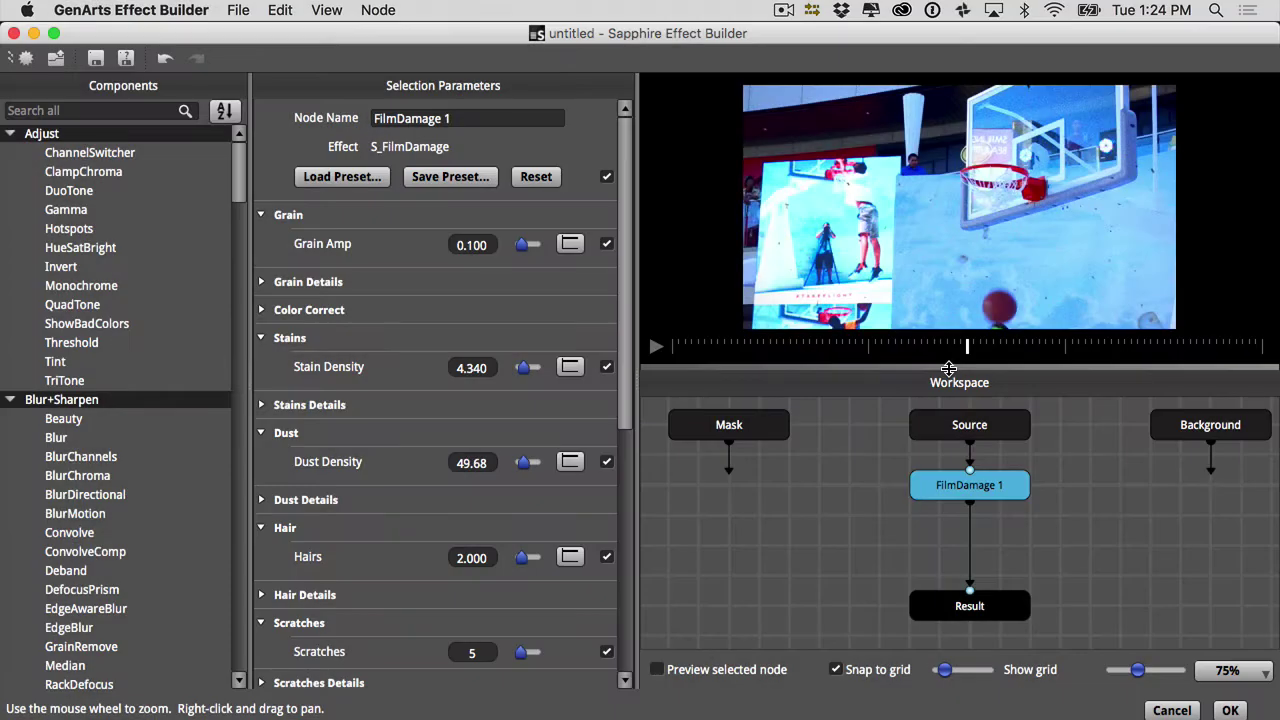
left_click(342, 176)
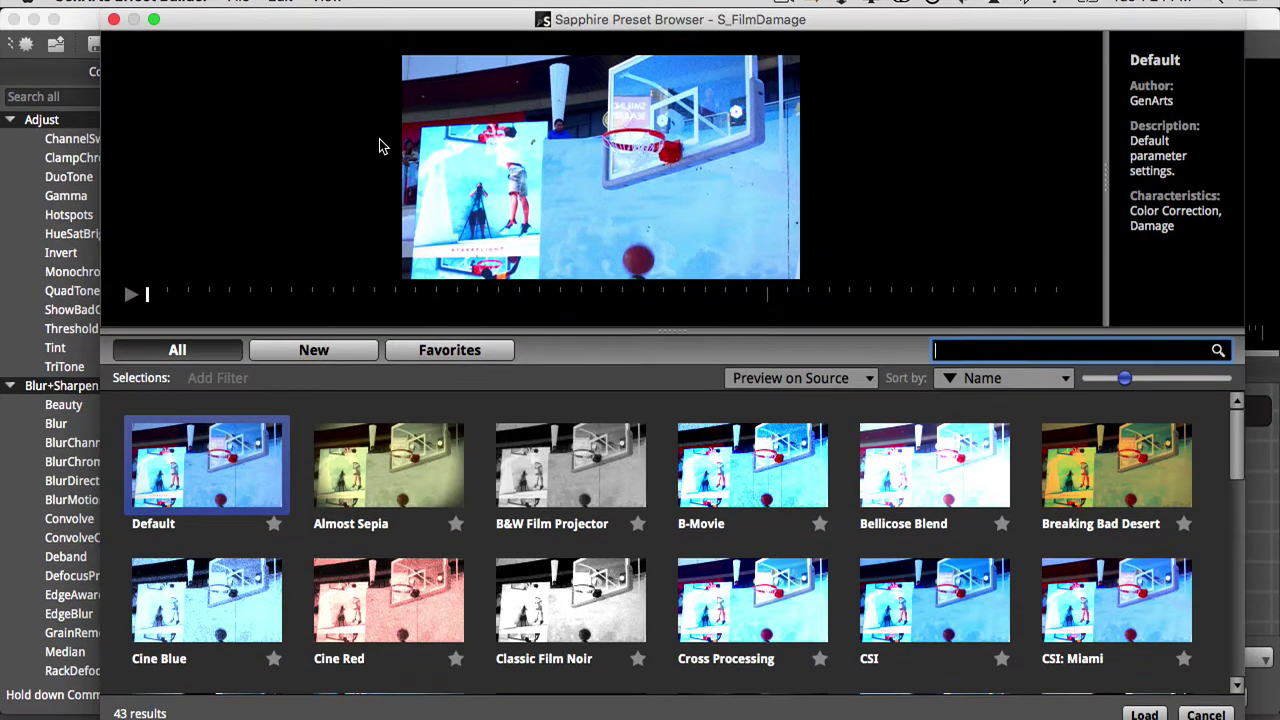
mouse_move(1242, 476)
left_mouse_down()
mouse_move(1238, 497)
mouse_move(1239, 460)
left_mouse_up()
left_click(1131, 480)
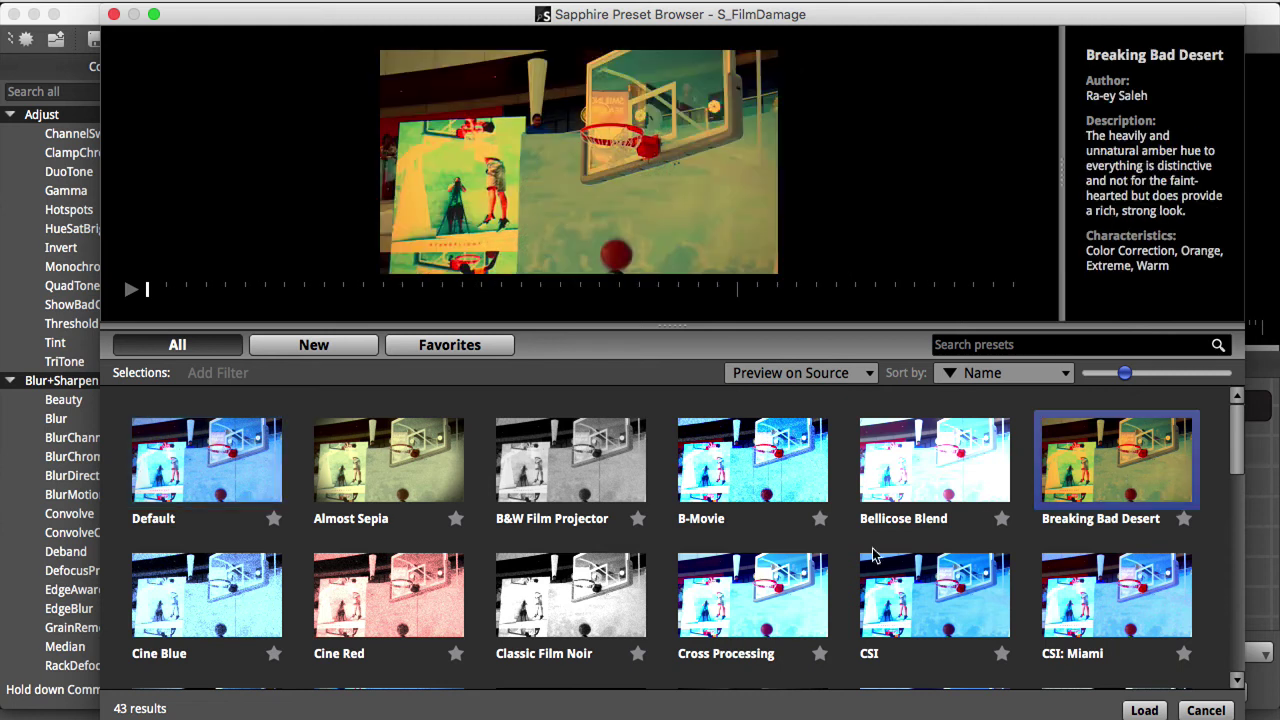
left_click(1130, 709)
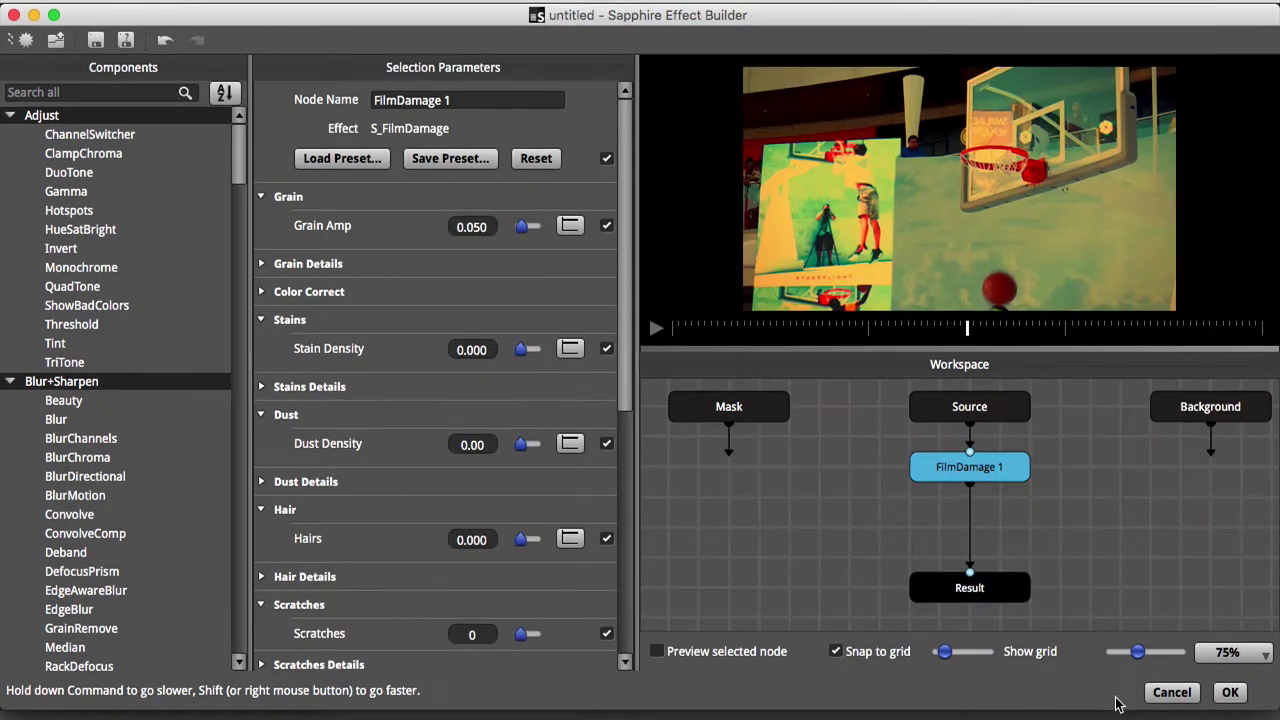
left_click_drag(815, 348, 929, 350)
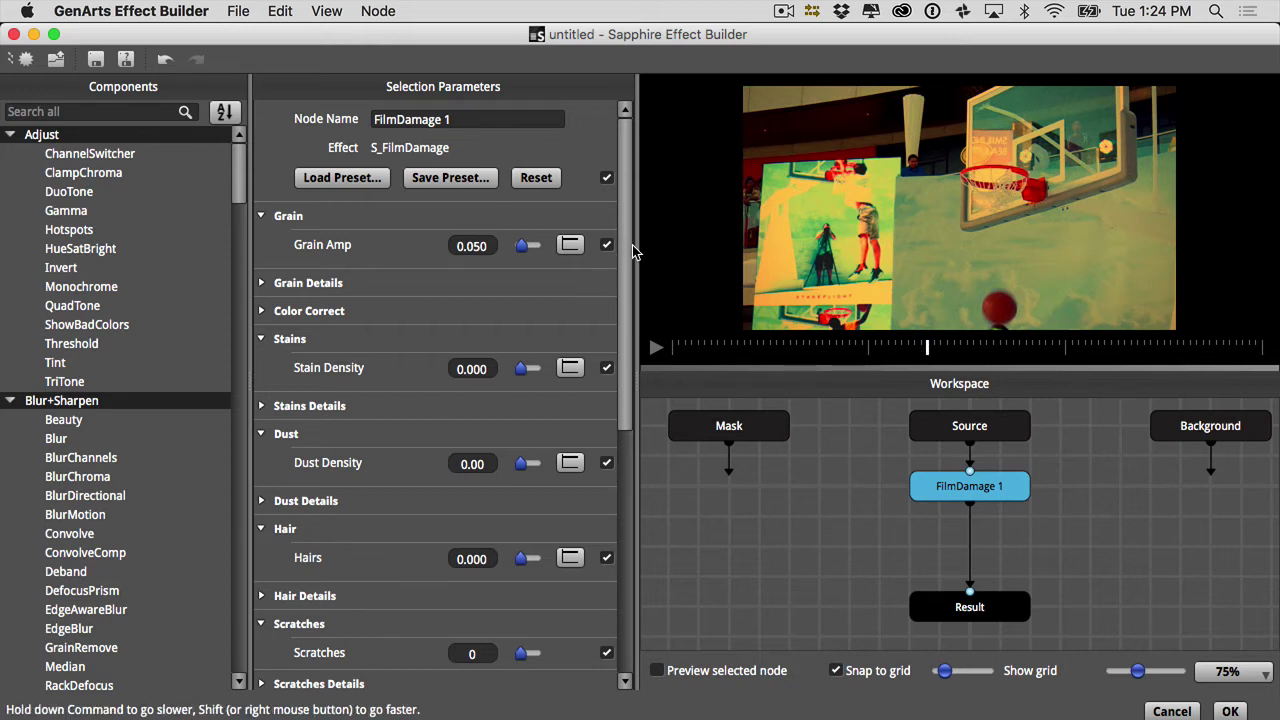
Set FilmDamage's Grain Amp to 0.143 and increase its Grain Amp Red value in the grain details.
mouse_move(531, 247)
left_mouse_down()
mouse_move(551, 246)
mouse_move(540, 256)
left_mouse_up()
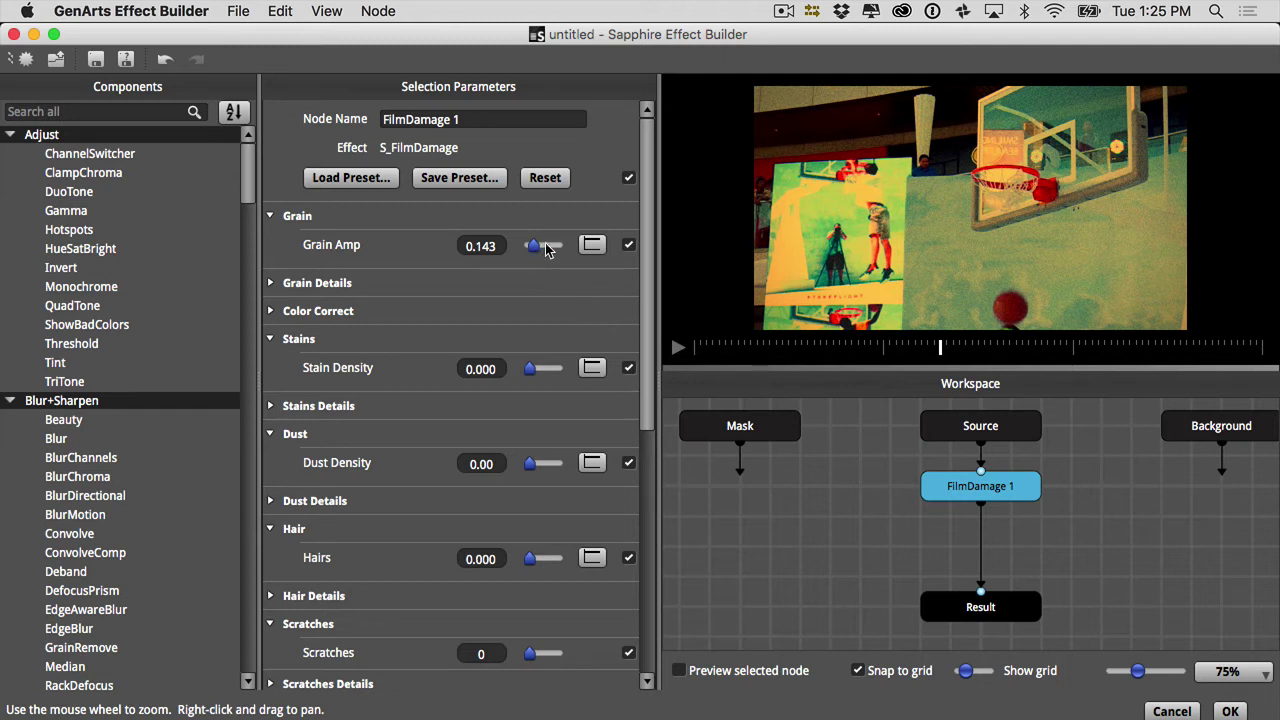
left_click(480, 245)
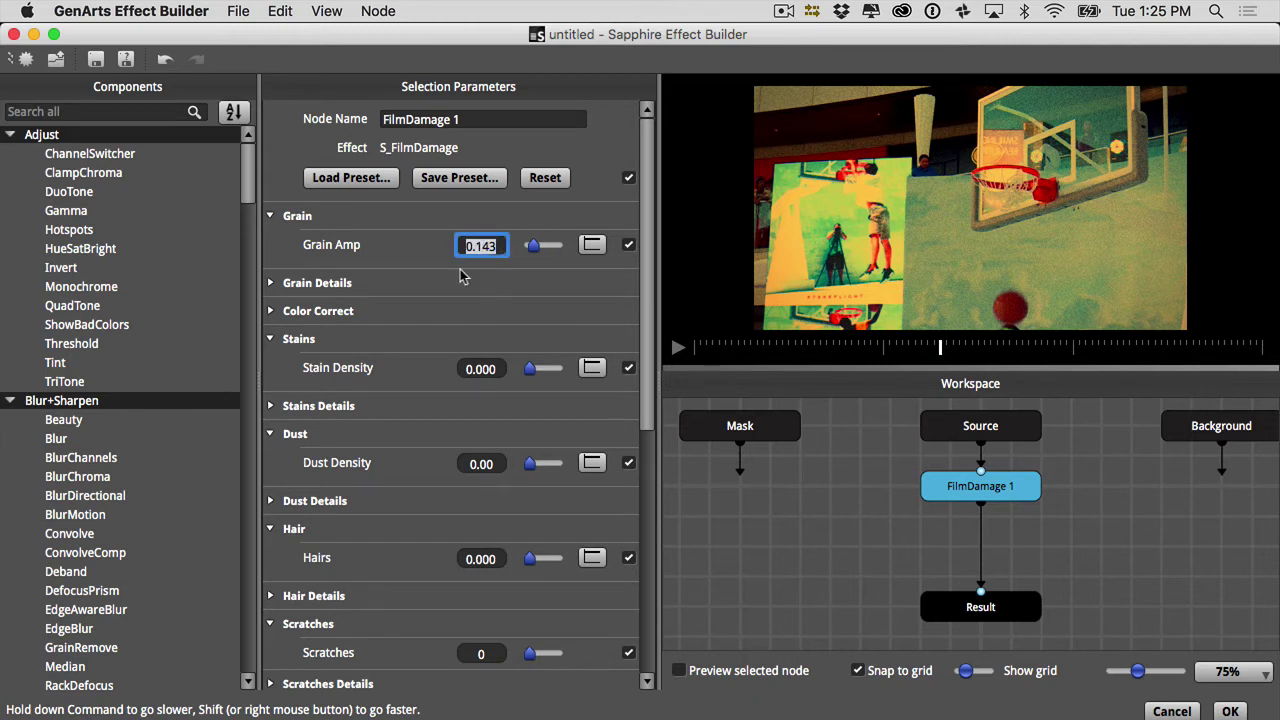
left_click(423, 261)
left_click(271, 284)
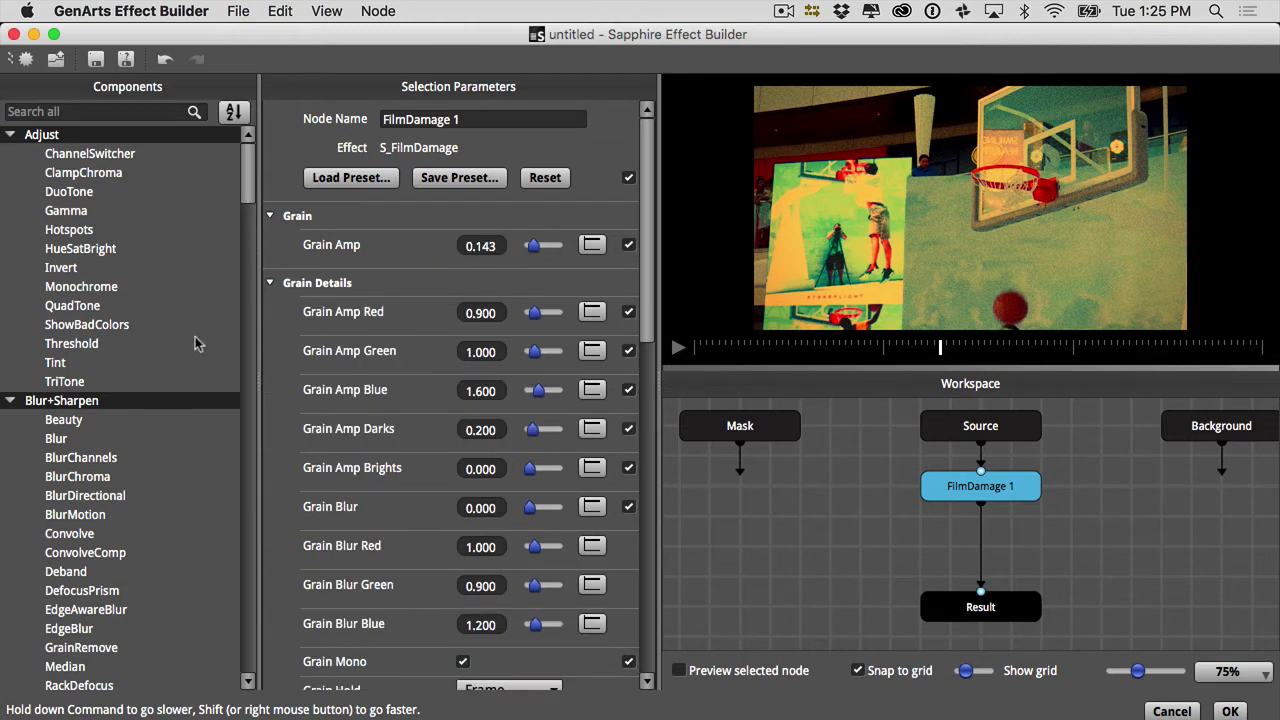
left_click_drag(535, 318, 546, 318)
left_click(271, 284)
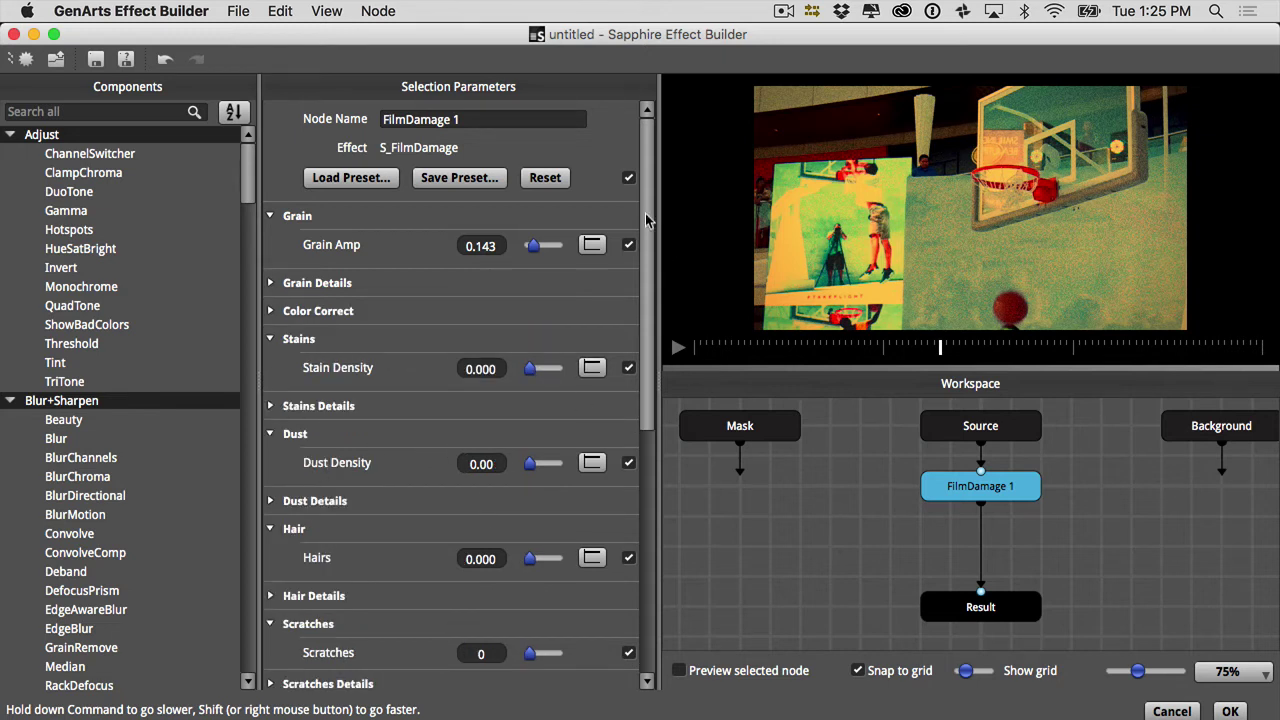
Stop exposing all FilmDamage parameters to the host, and set Hairs to 9.520 and Scratches to 2.
left_click(629, 178)
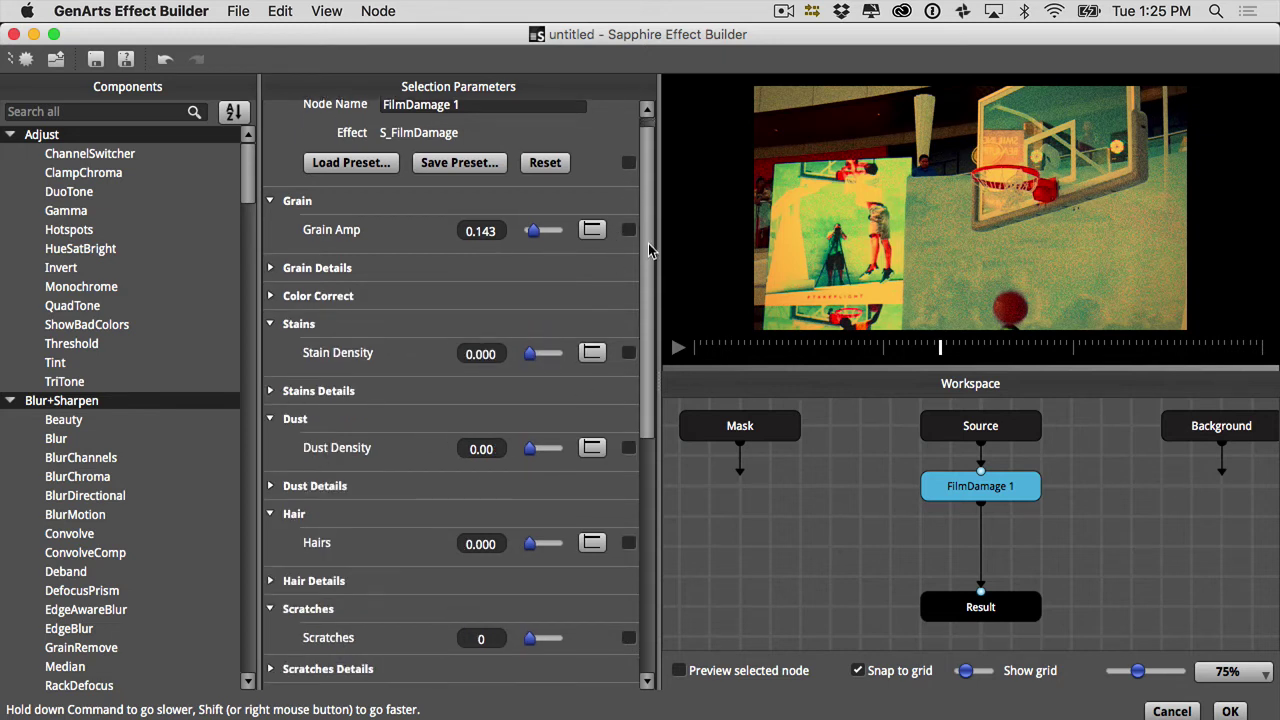
scroll(630, 240, "down", 3)
left_click_drag(533, 446, 846, 378)
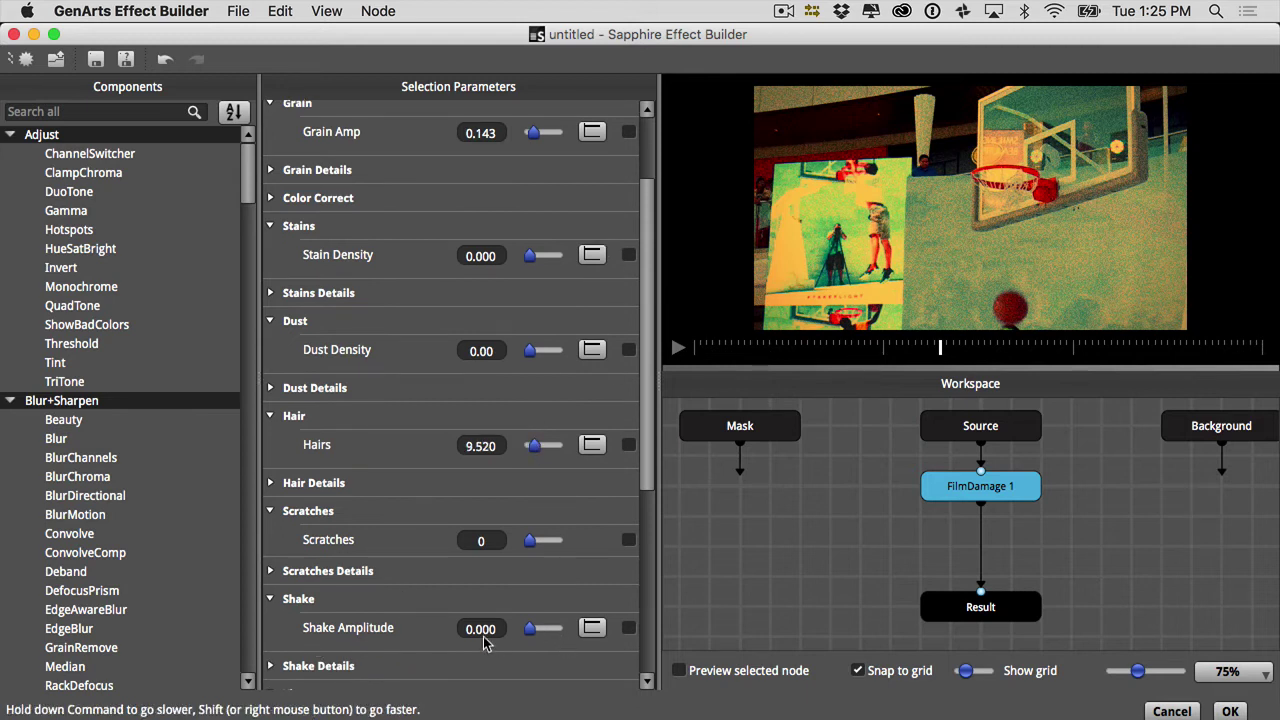
mouse_move(532, 548)
left_mouse_down()
mouse_move(545, 545)
mouse_move(531, 545)
left_mouse_up()
left_click(678, 347)
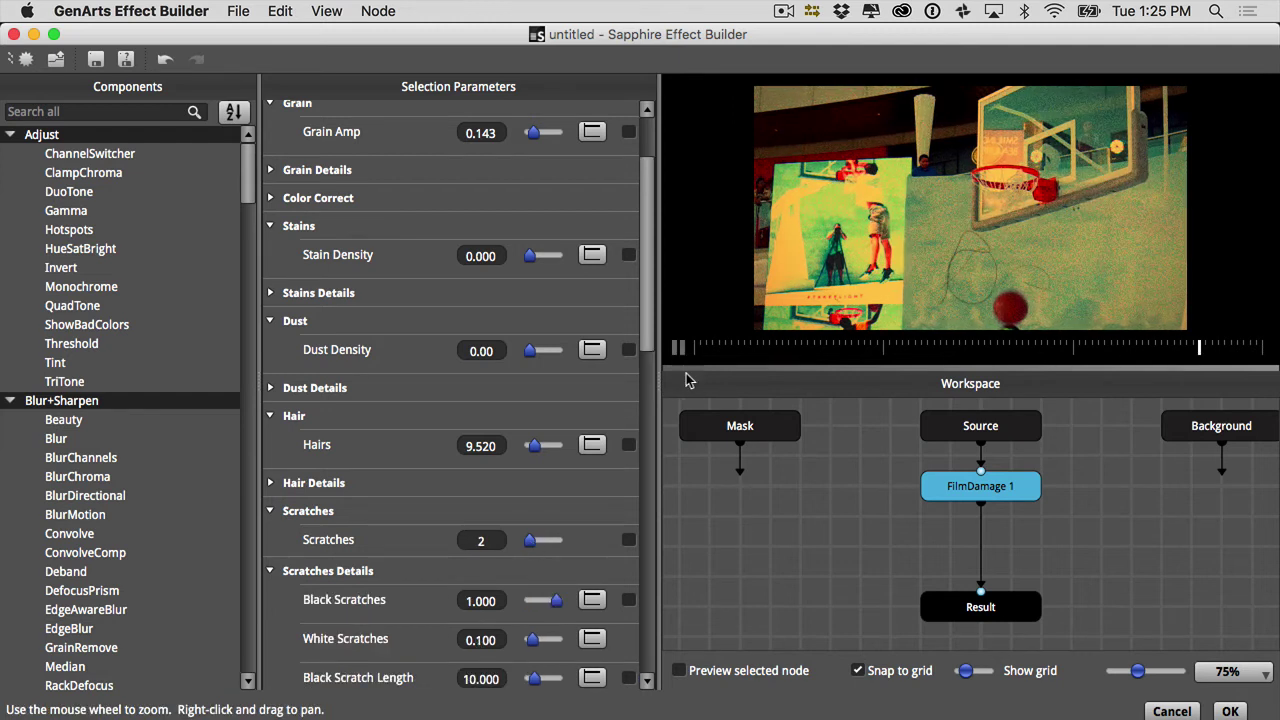
key("space")
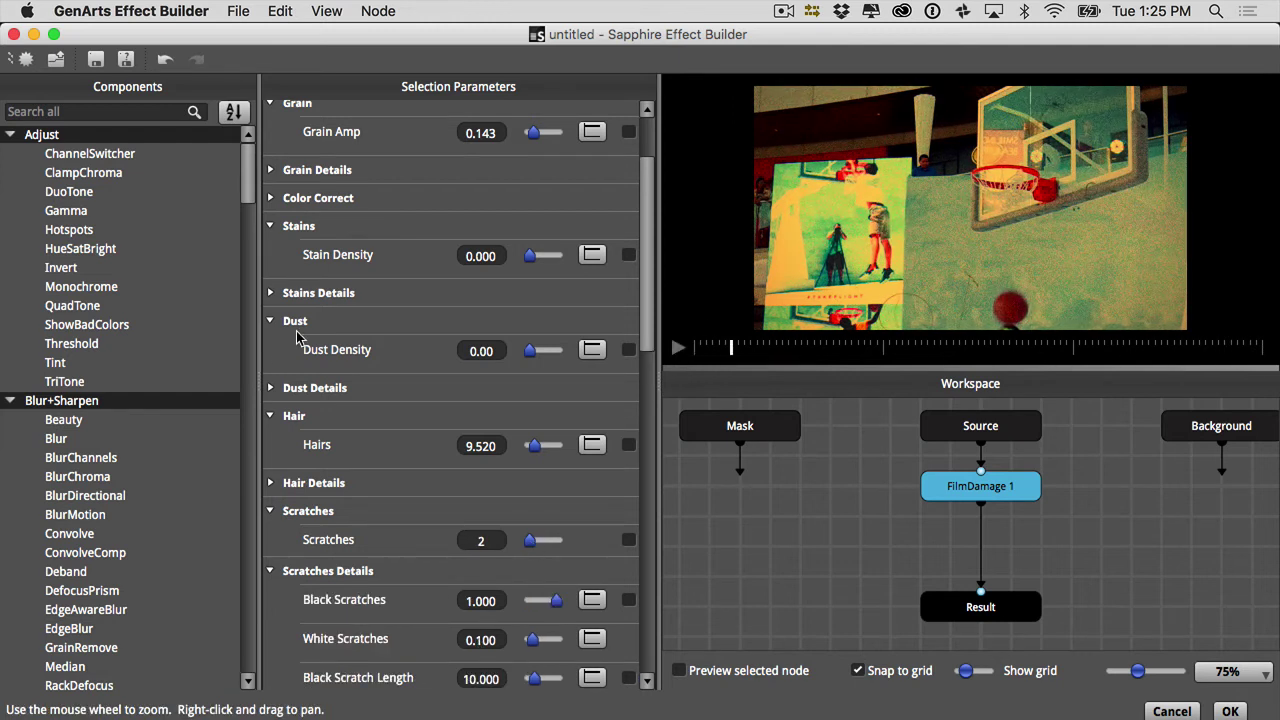
Expose FilmDamage's Hairs and Scratches parameters to the host and scrub through the preview to check the look.
left_click(270, 571)
left_click_drag(658, 458, 655, 294)
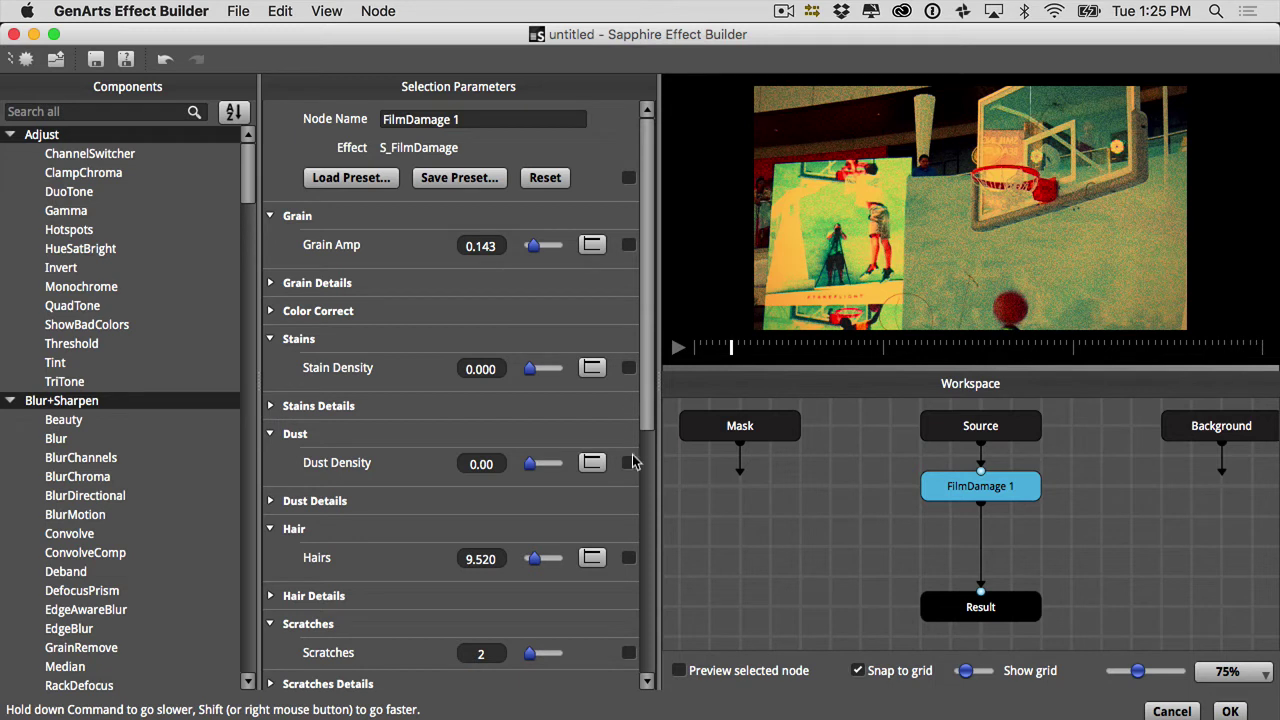
left_click(629, 558)
left_click(628, 654)
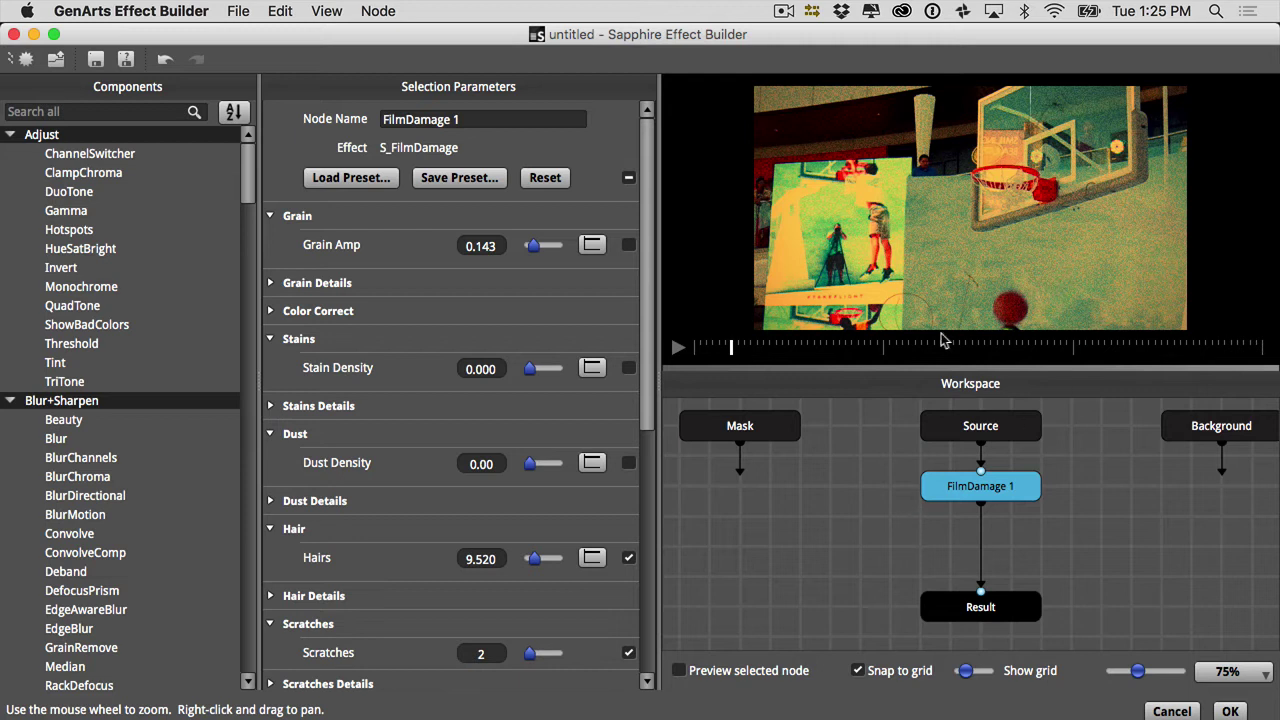
left_click(864, 347)
left_click(902, 347)
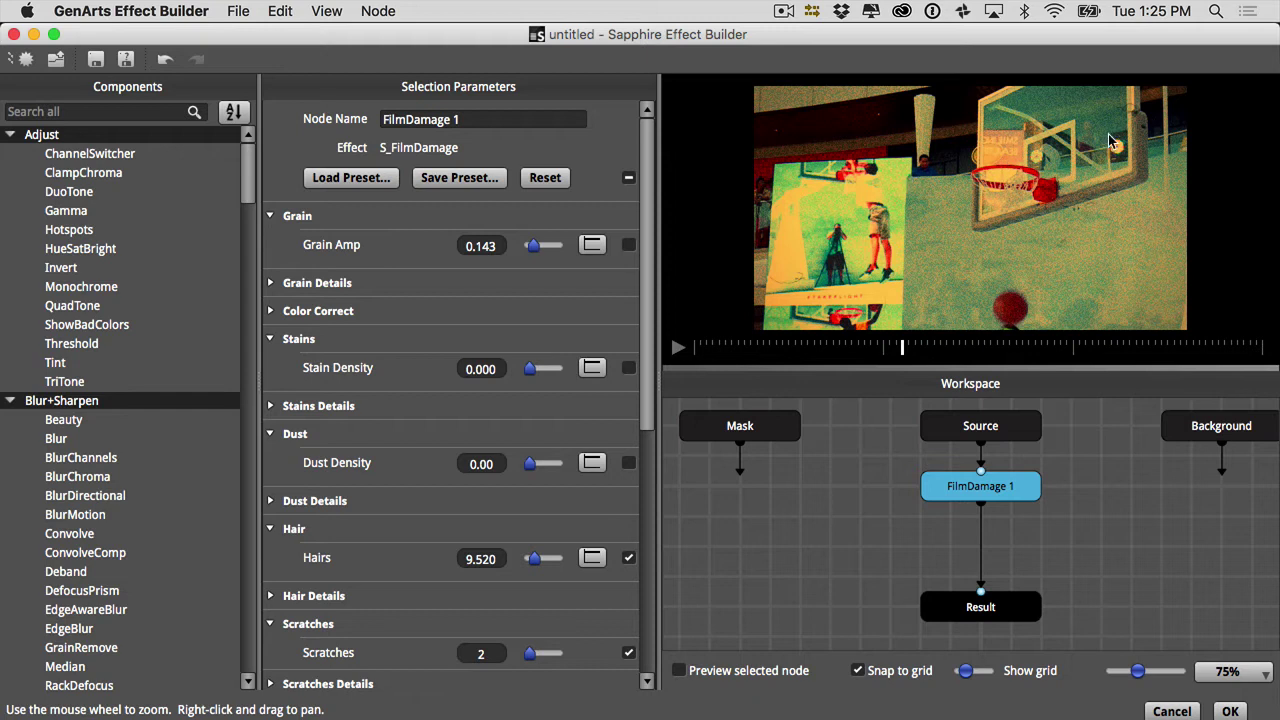
left_click_drag(963, 347, 1052, 347)
Search the components for "lens" and insert a LensFlare node between FilmDamage 1 and Result.
left_click(117, 111)
type("len")
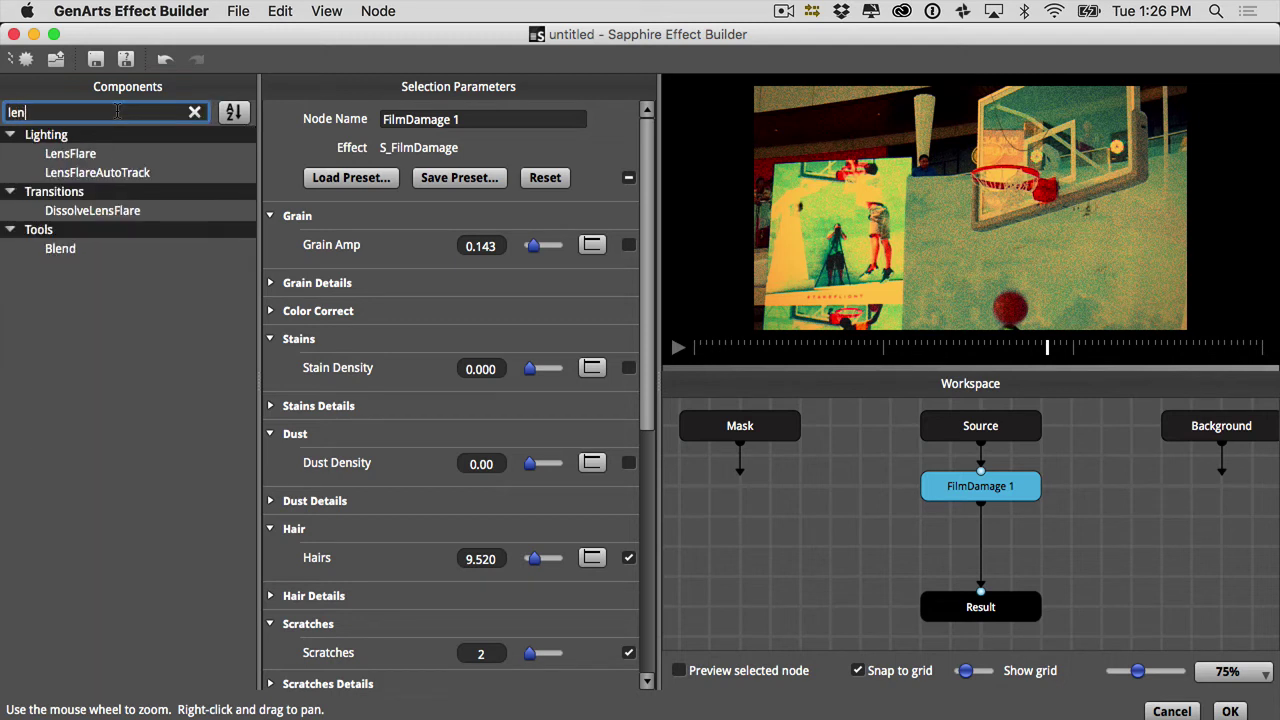
type("s")
left_click_drag(84, 158, 993, 505)
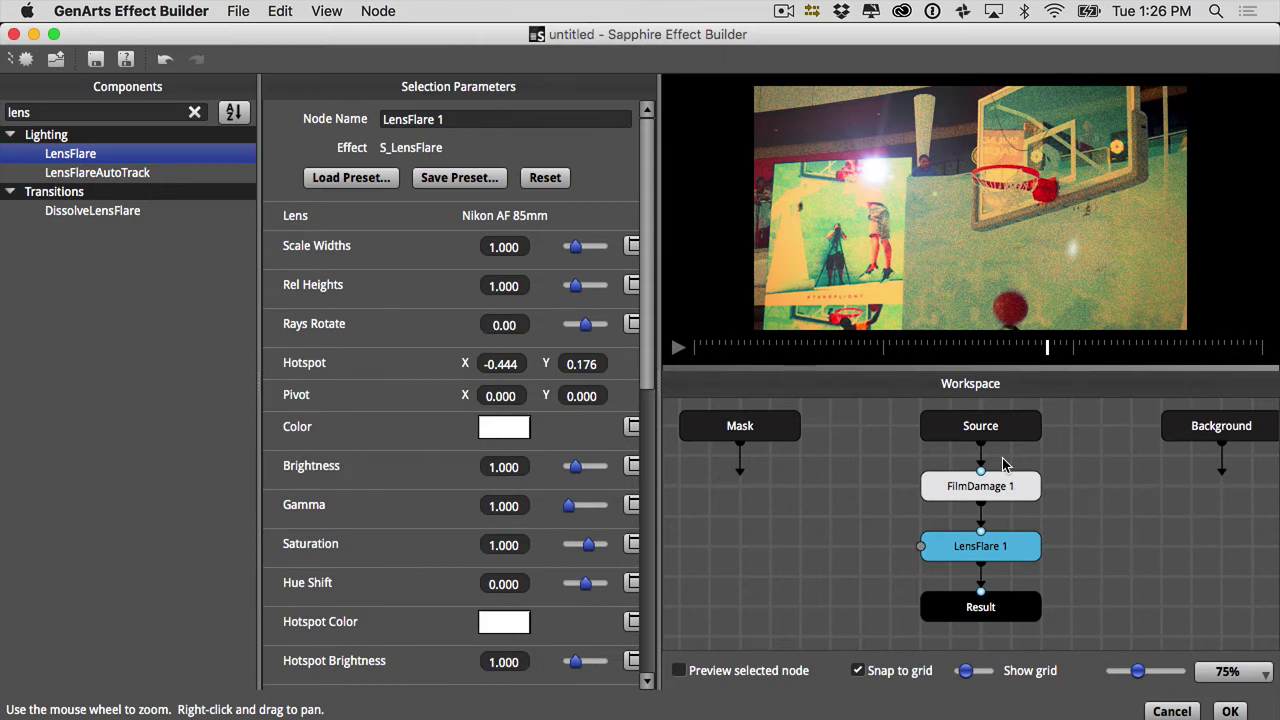
Scrub through the flare preview and move the LensFlare 1 node between Source and FilmDamage 1.
left_click(776, 347)
left_click_drag(815, 347, 941, 372)
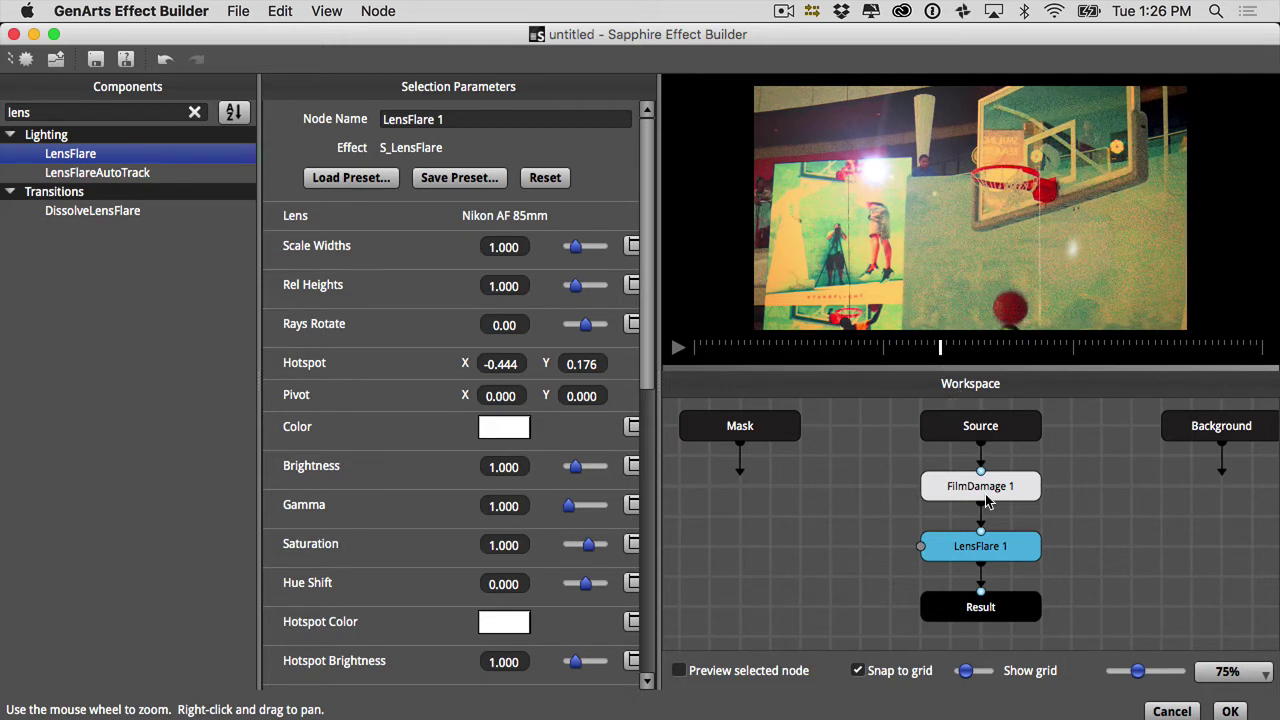
left_click_drag(983, 557, 975, 447)
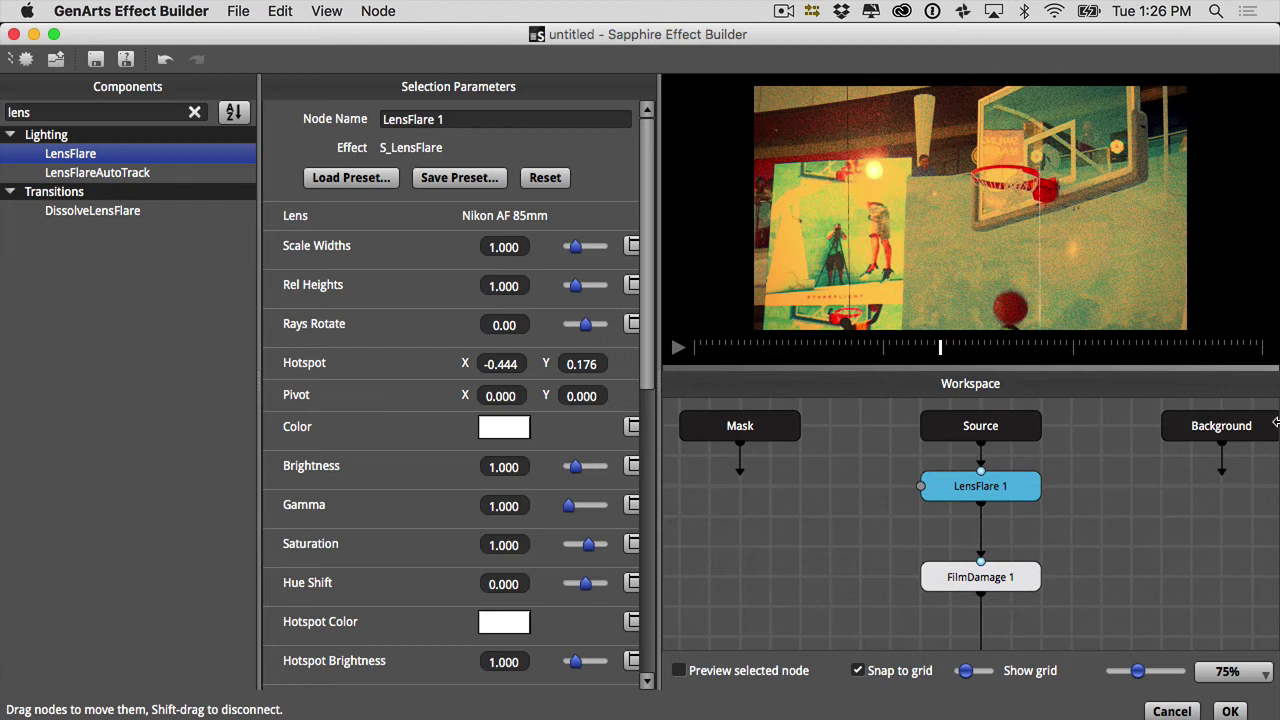
left_click(957, 348)
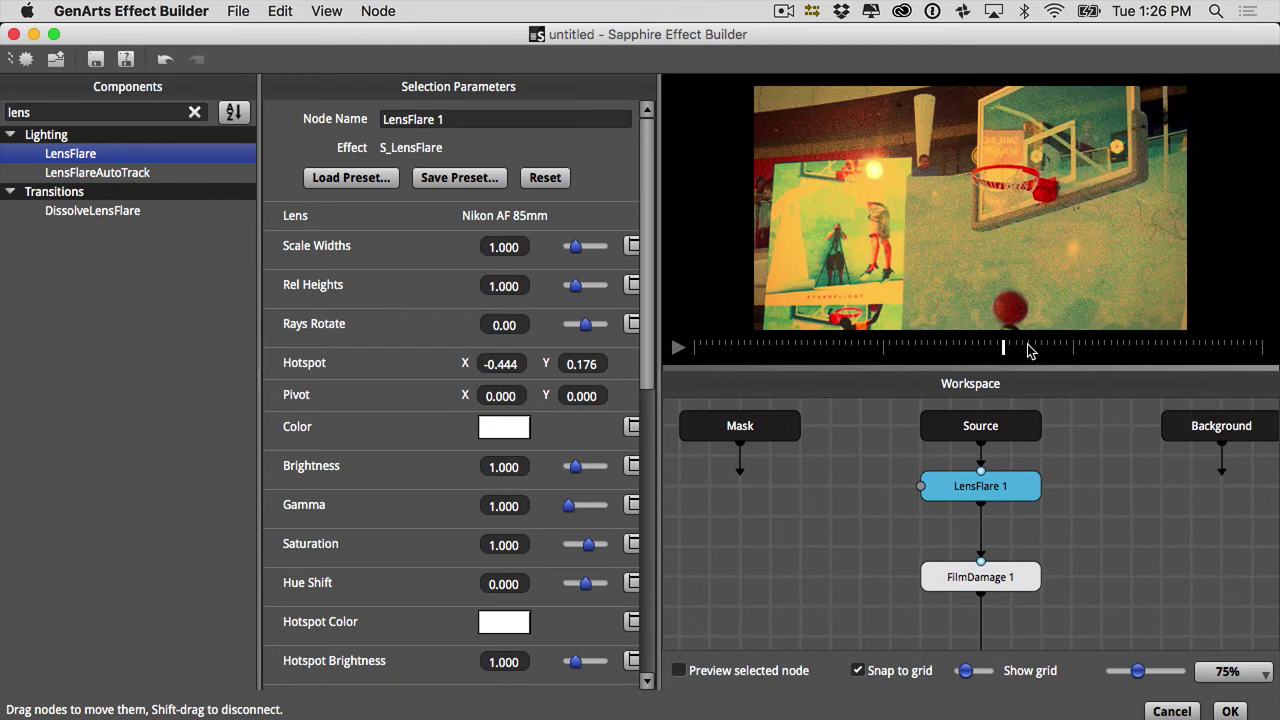
Disable the LensFlare 1 node to compare the look without it, and undo the change.
right_click(1008, 488)
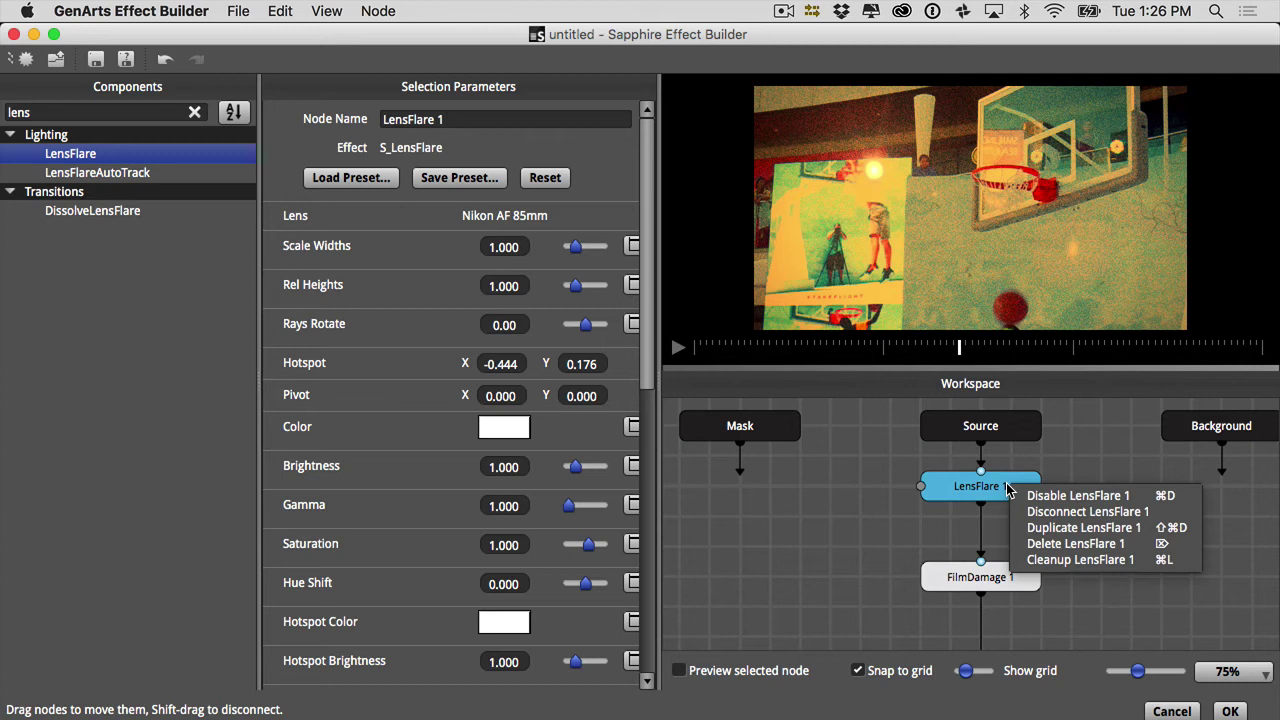
left_click(1175, 496)
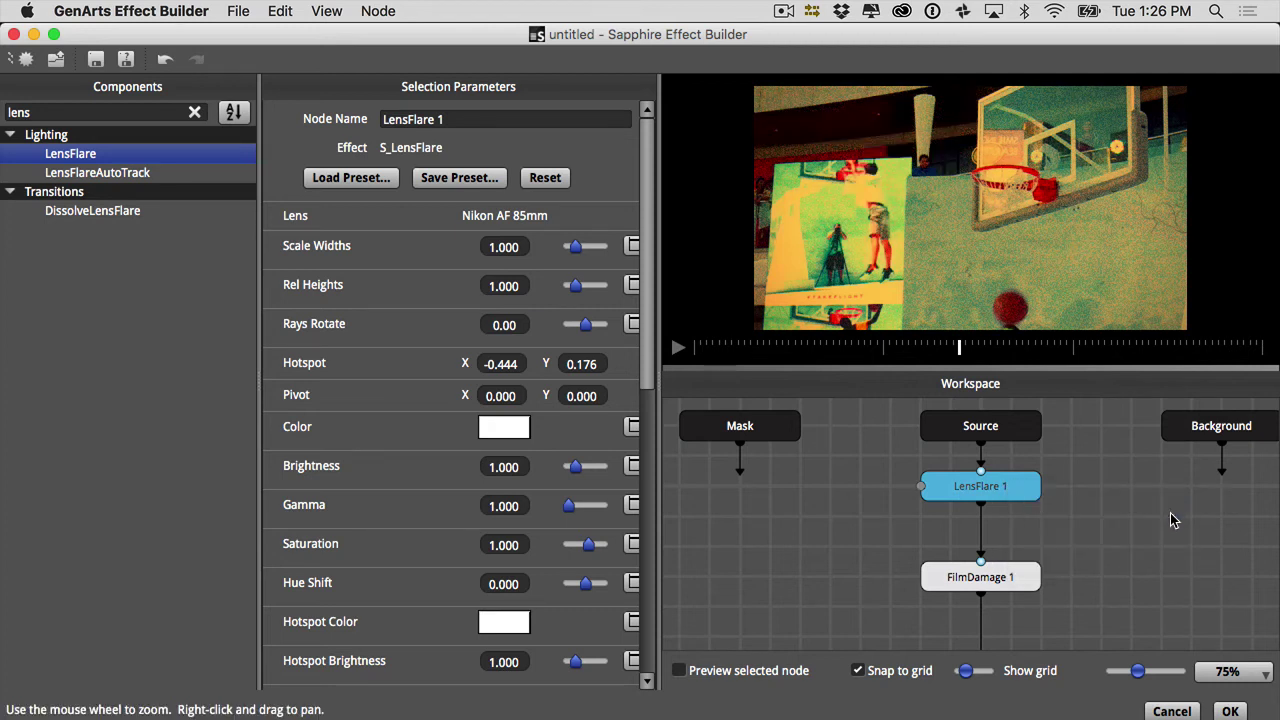
key("super+z")
key("super+shift+z")
key("super+z")
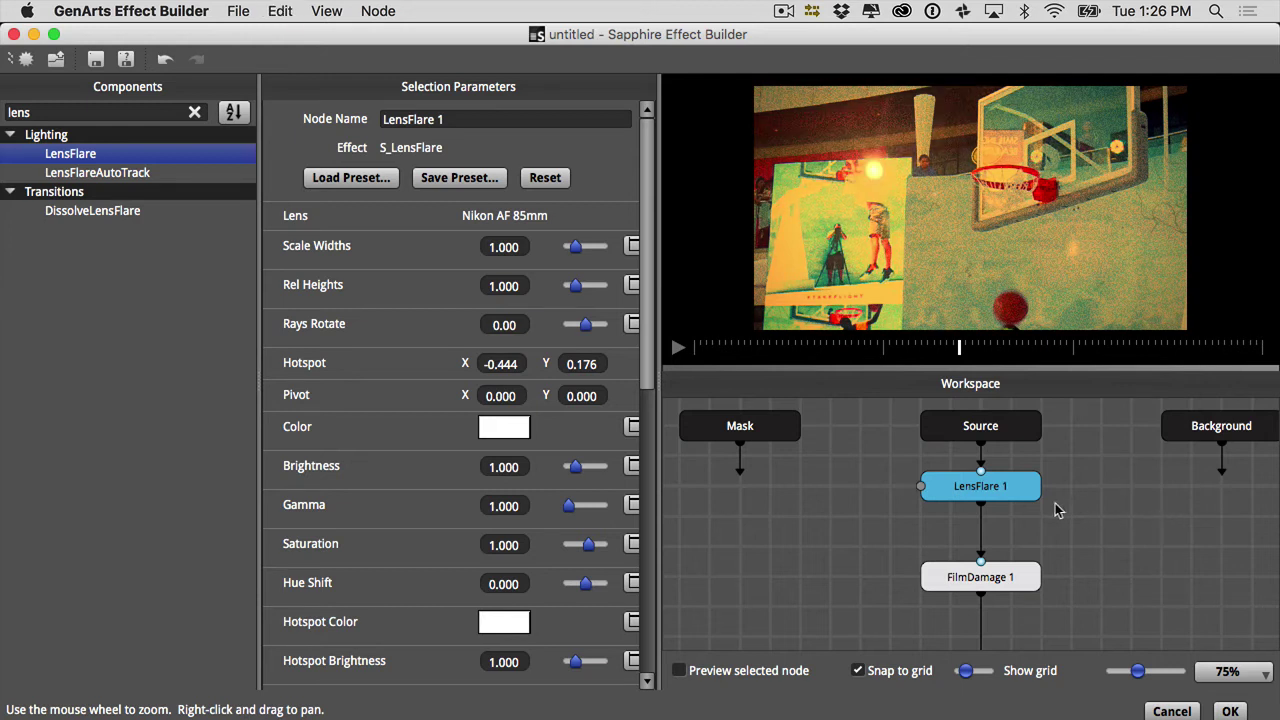
Preview the LensFlare 1 and FilmDamage 1 nodes individually, and return to previewing the full result.
left_click(680, 671)
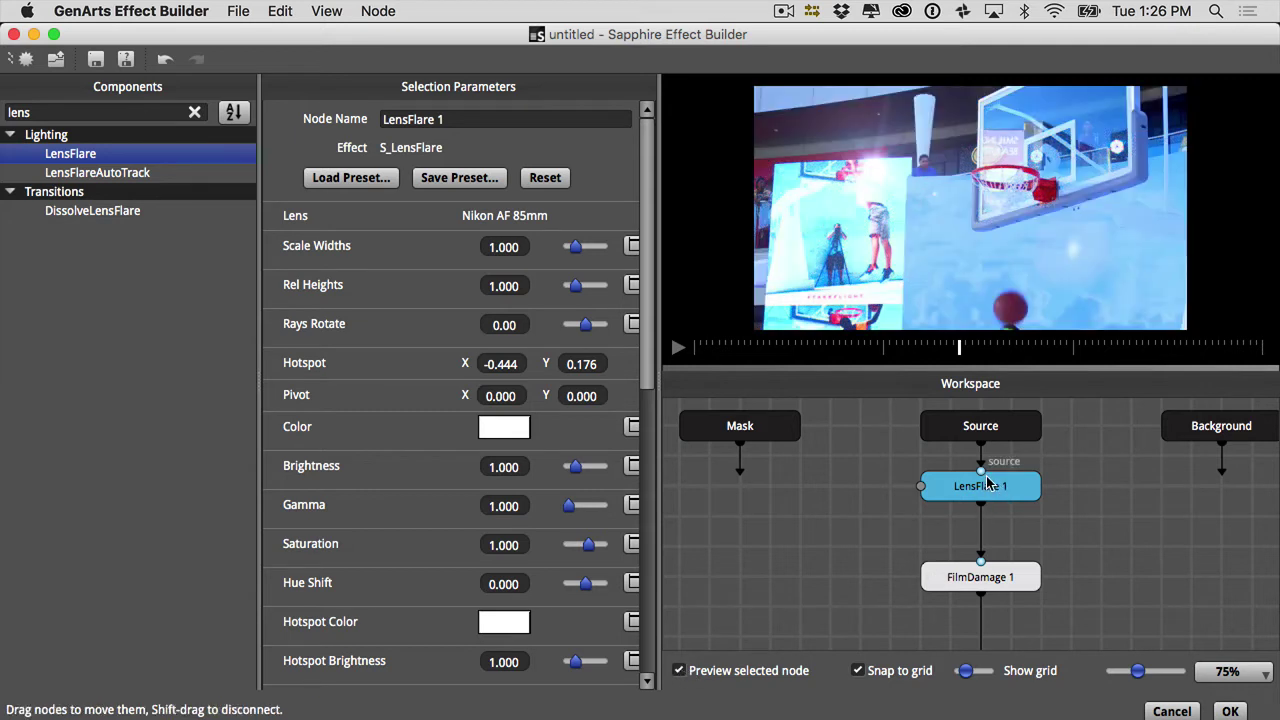
left_click(997, 577)
left_click(993, 488)
left_click(679, 671)
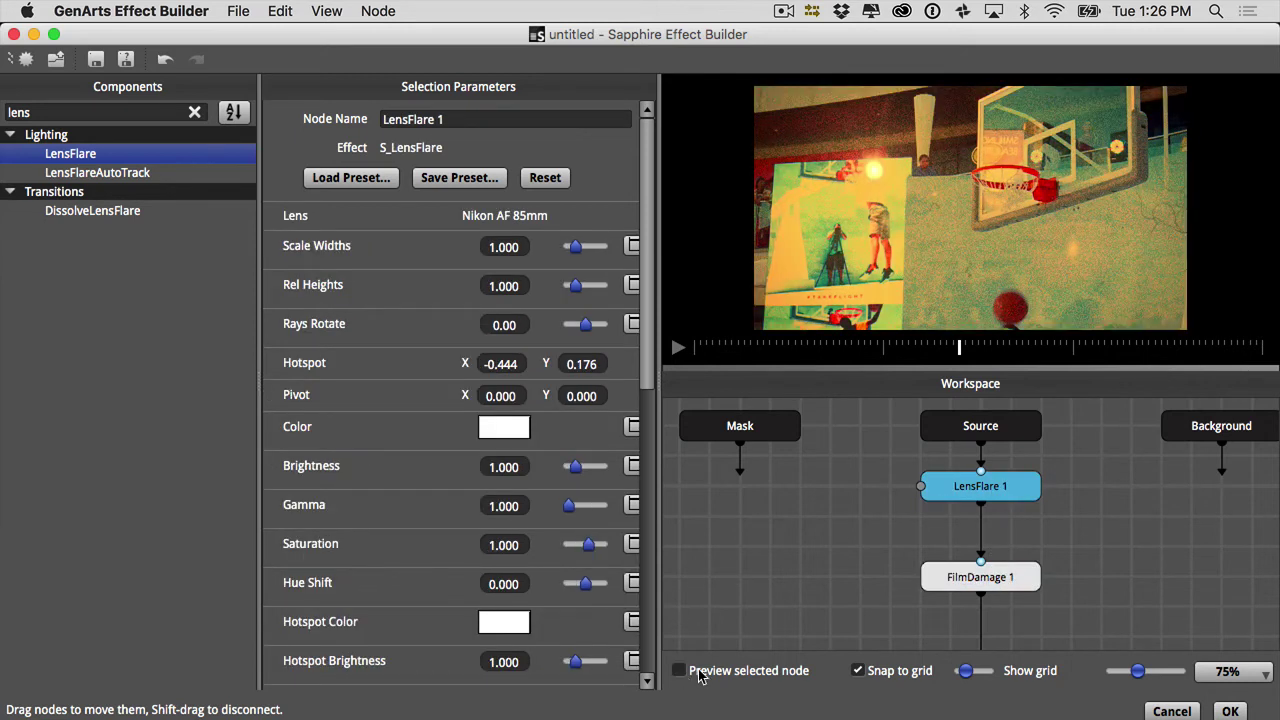
Set LensFlare 1's Hotspot to X 0.686, Y 0.276 and expose only its Hotspot parameter to the host.
left_click_drag(1046, 531, 1077, 349)
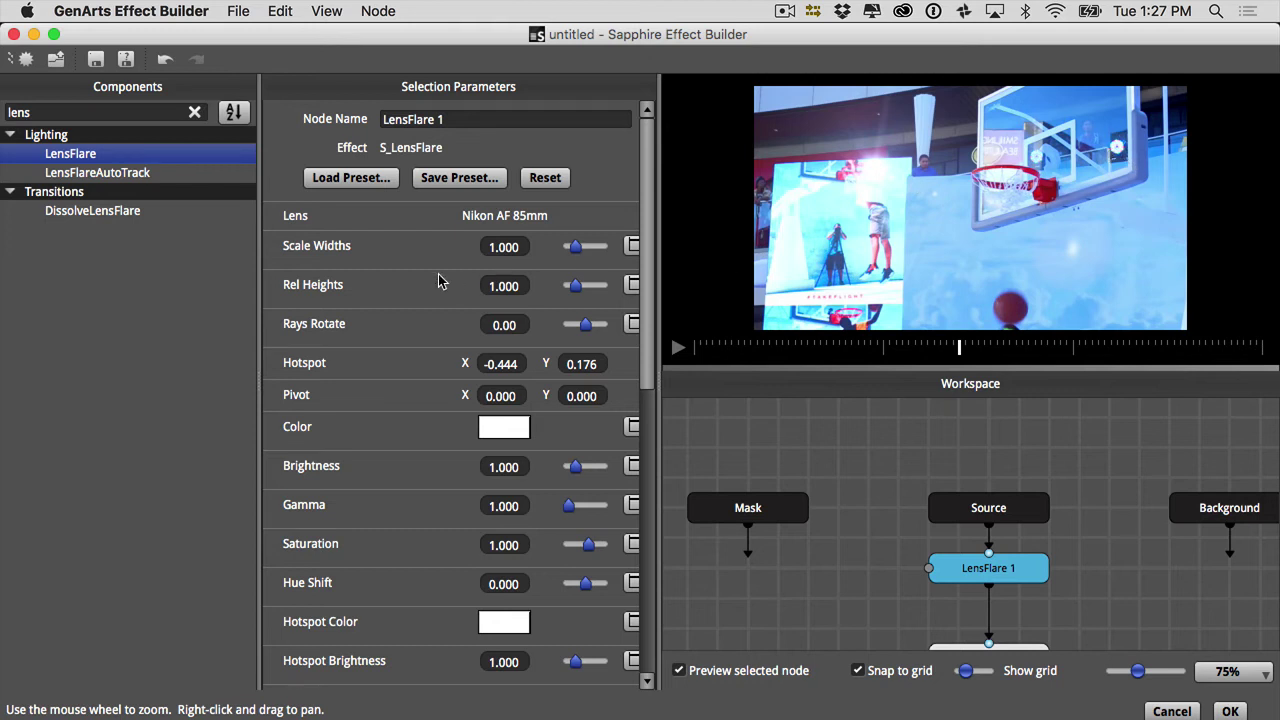
left_click_drag(563, 355, 600, 364)
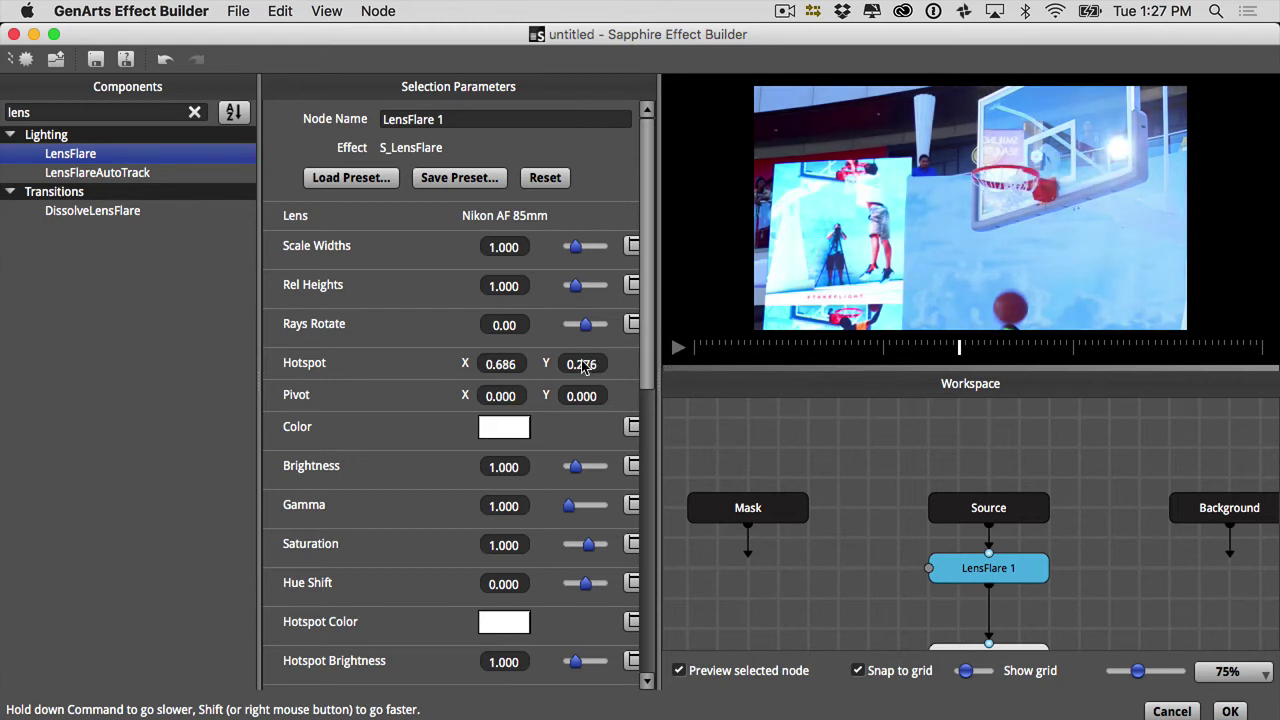
left_click_drag(257, 394, 180, 418)
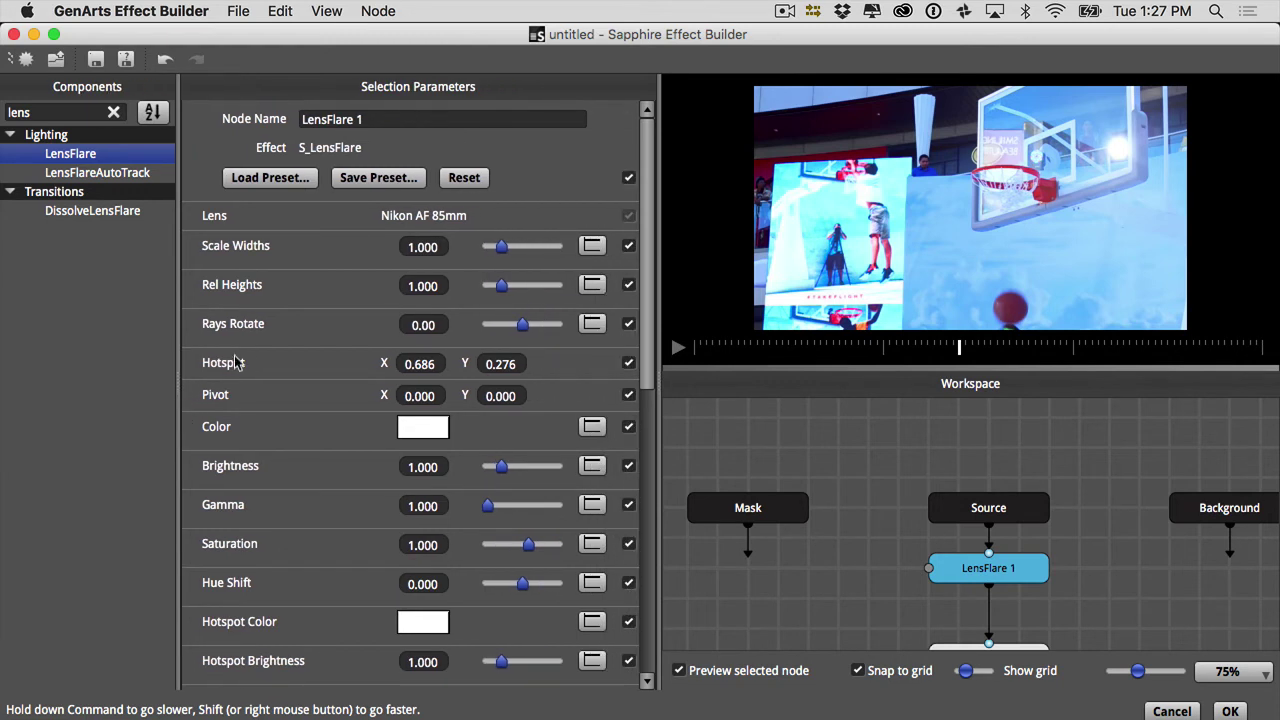
left_click(628, 177)
left_click(628, 365)
left_click_drag(960, 347, 1003, 347)
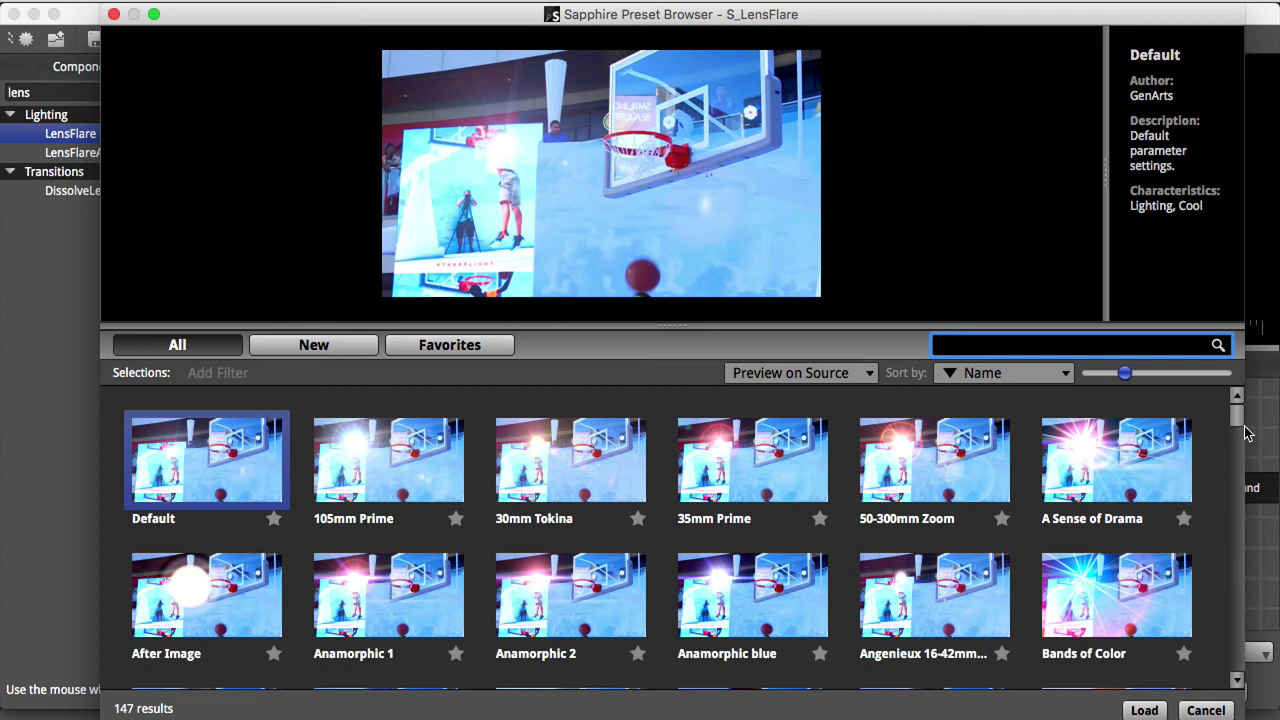
Load the Blue Star Burst preset into LensFlare 1, and set Flicker Amp to 1.529 and expose it to the host.
left_click_drag(1240, 420, 1243, 444)
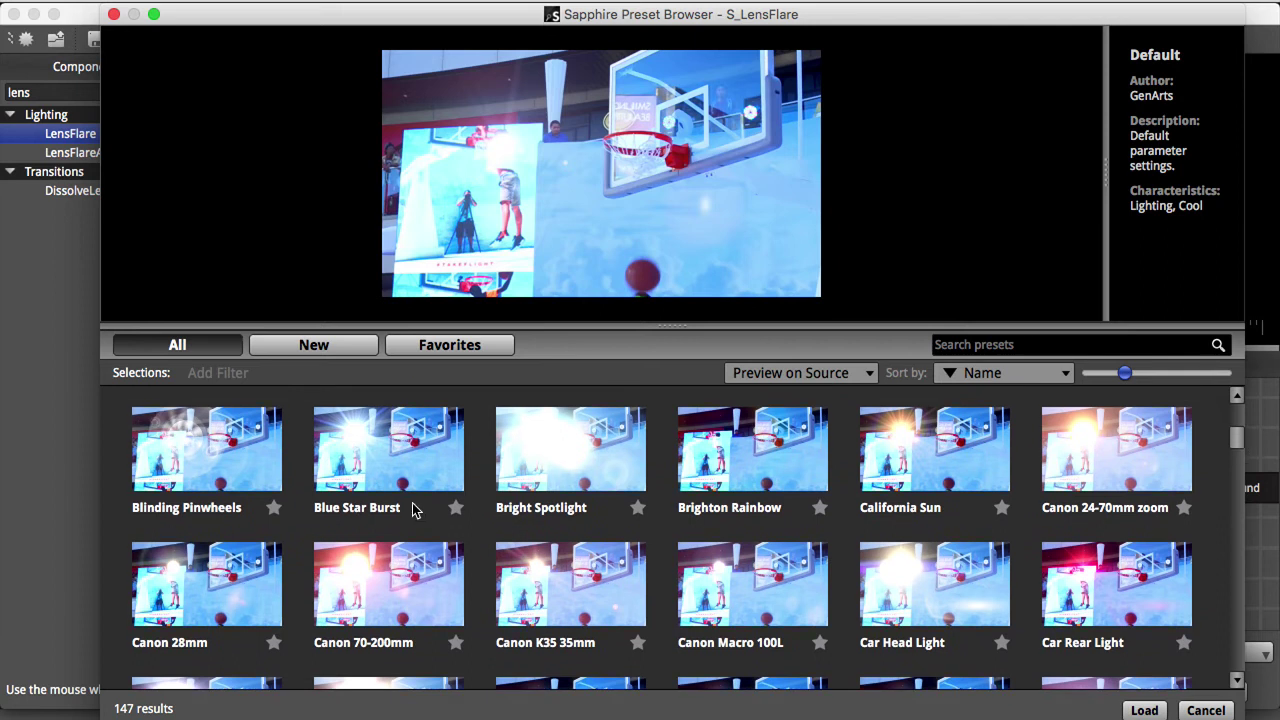
left_click(340, 481)
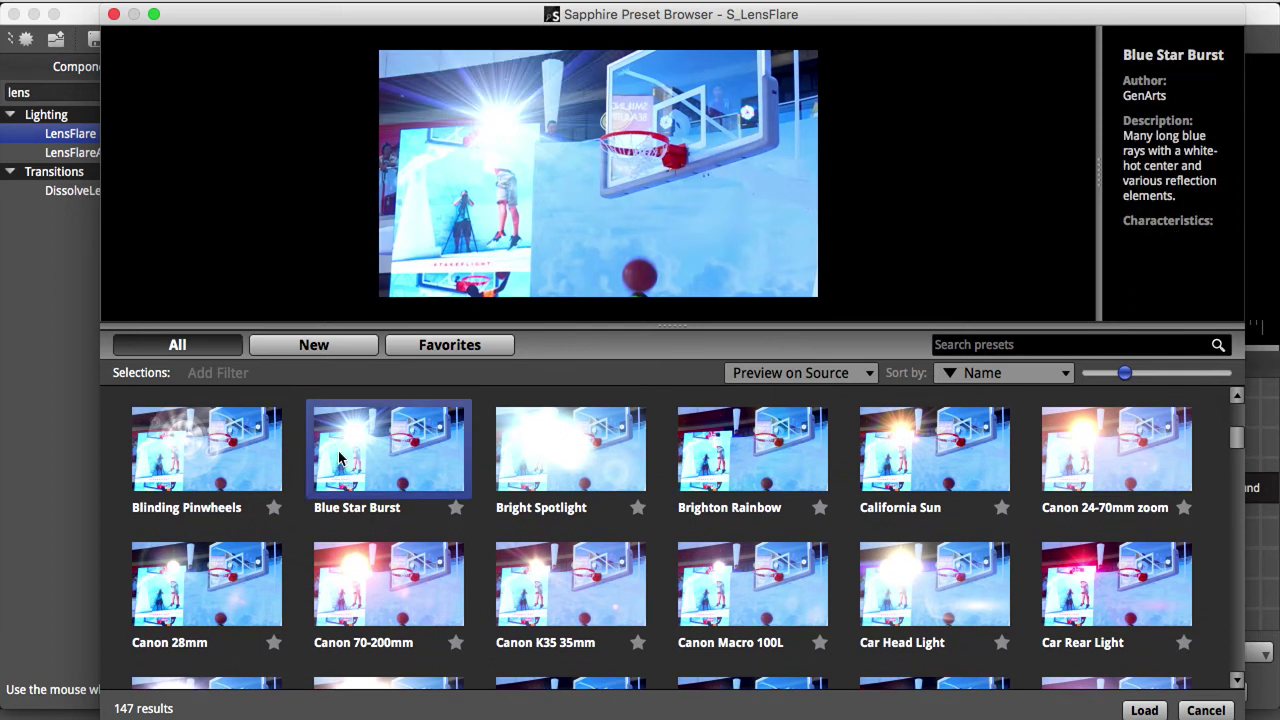
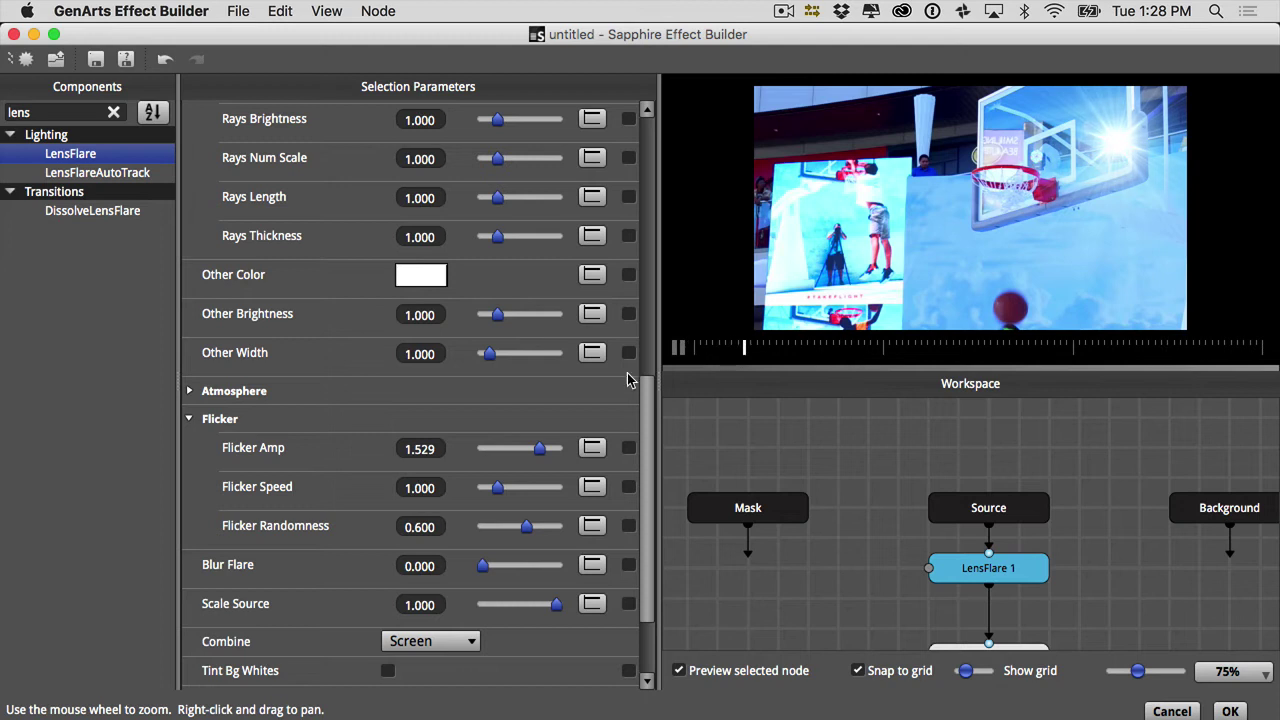
left_click(629, 448)
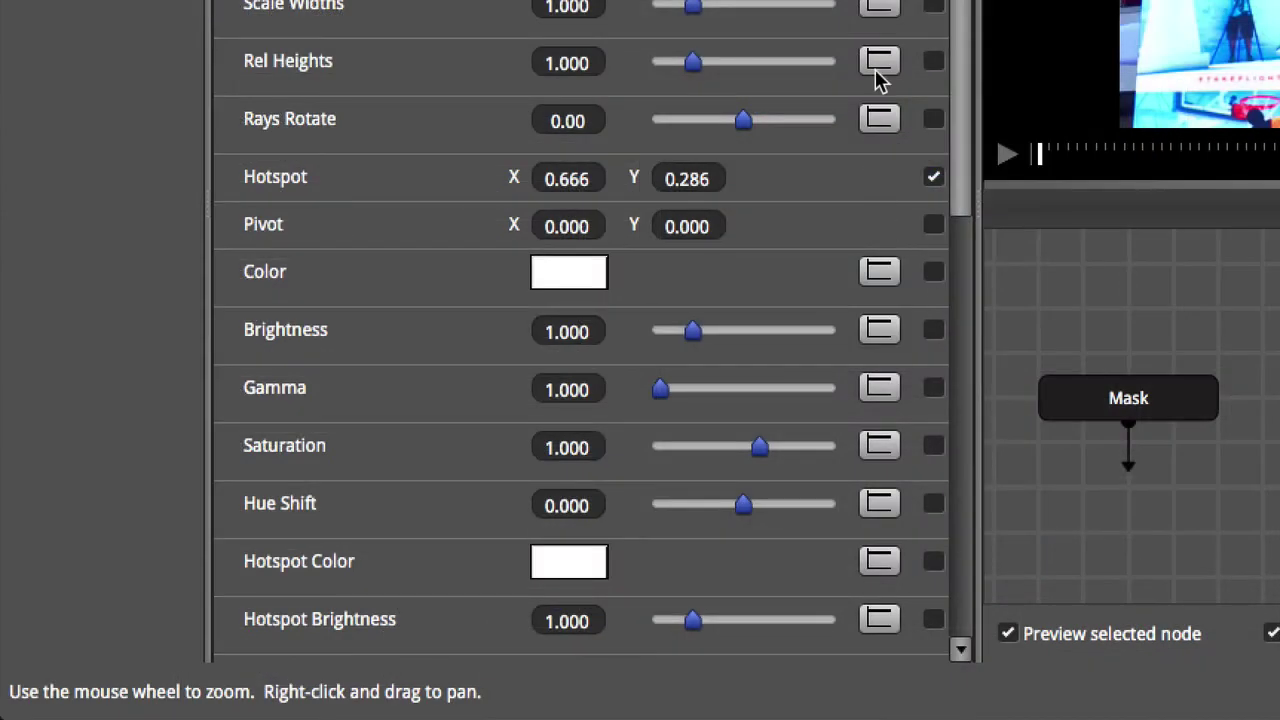
Set LensFlare 1's Brightness to 3.255, give it the rising ramp curve, and play the preview.
left_click(882, 329)
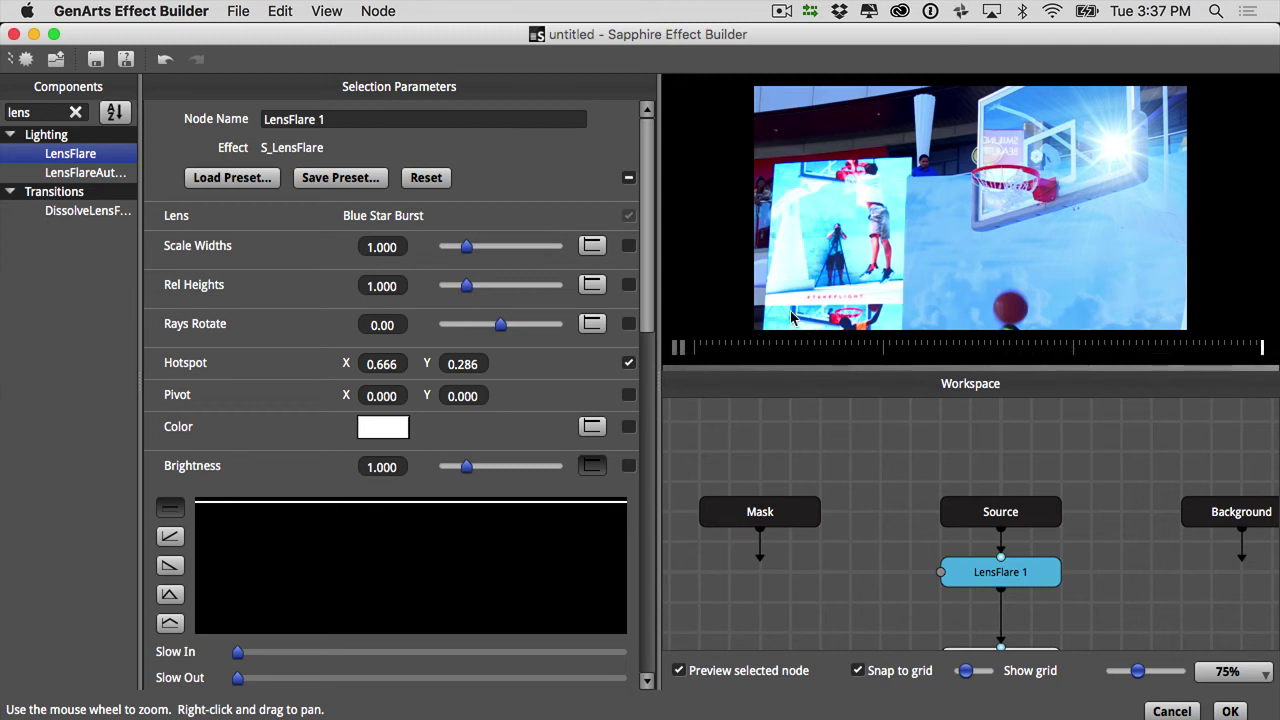
left_click(680, 347)
left_click_drag(468, 474, 518, 474)
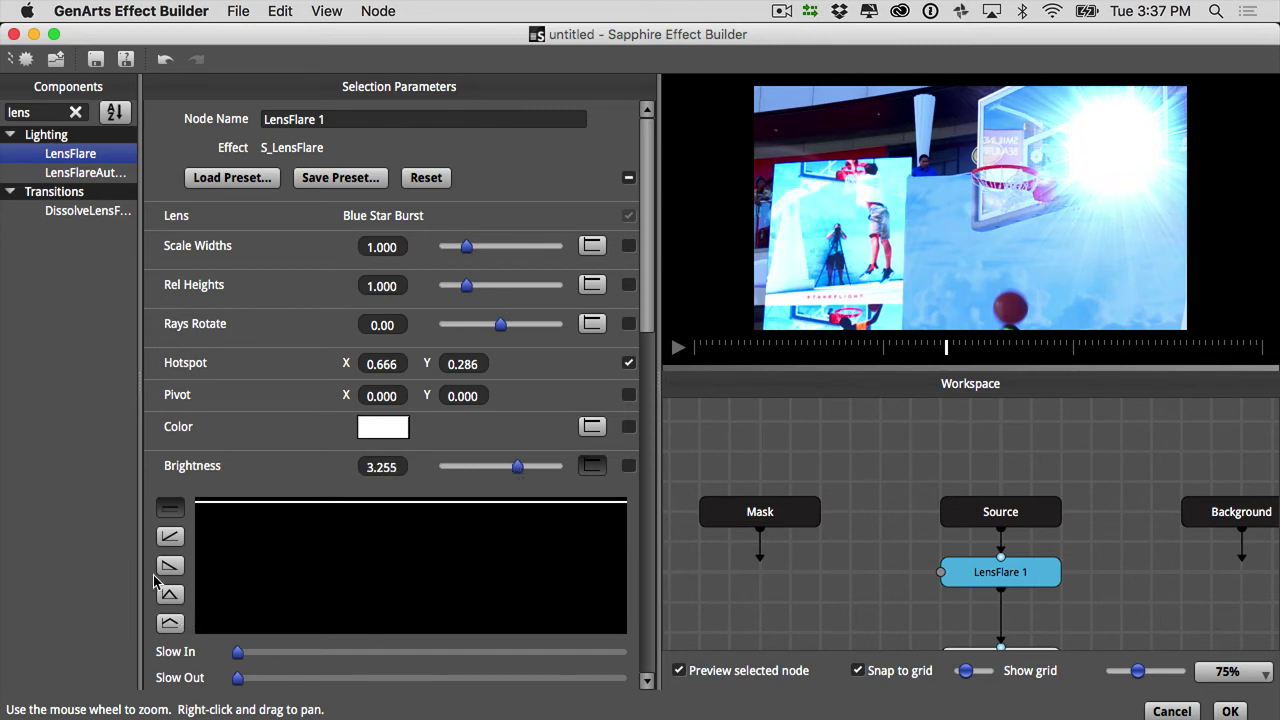
left_click(170, 538)
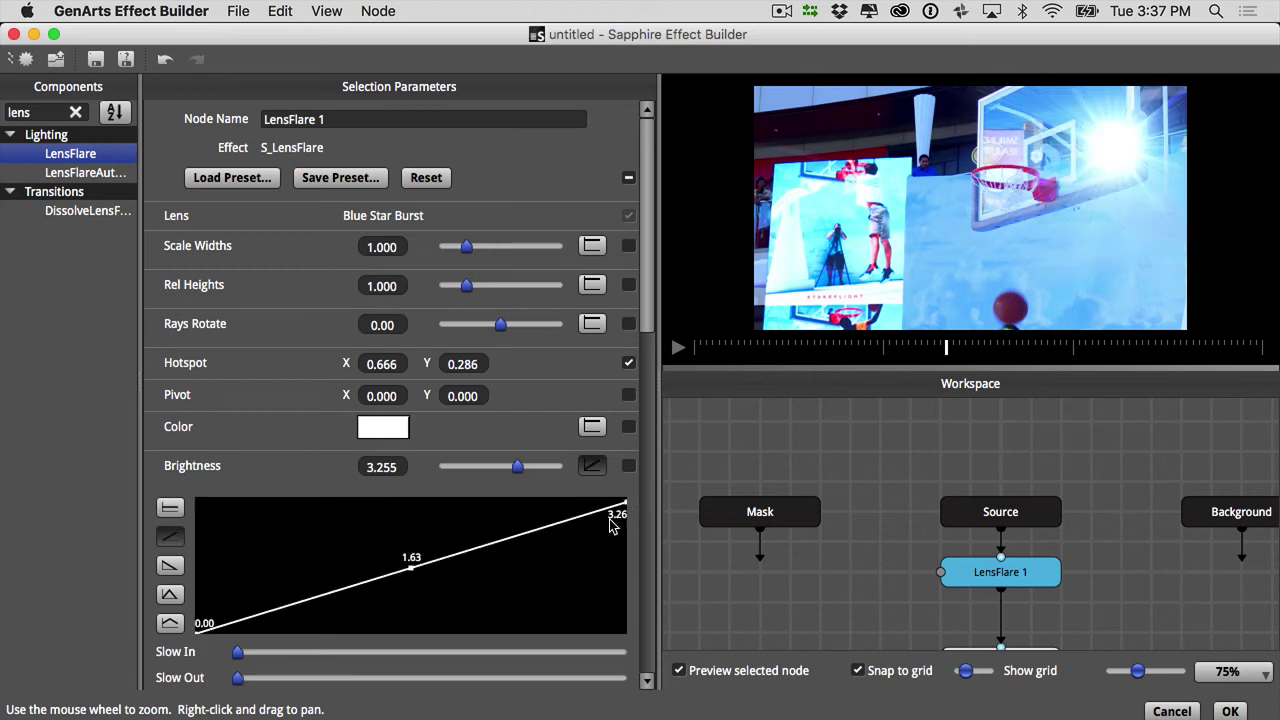
left_click_drag(946, 347, 676, 356)
left_click(677, 349)
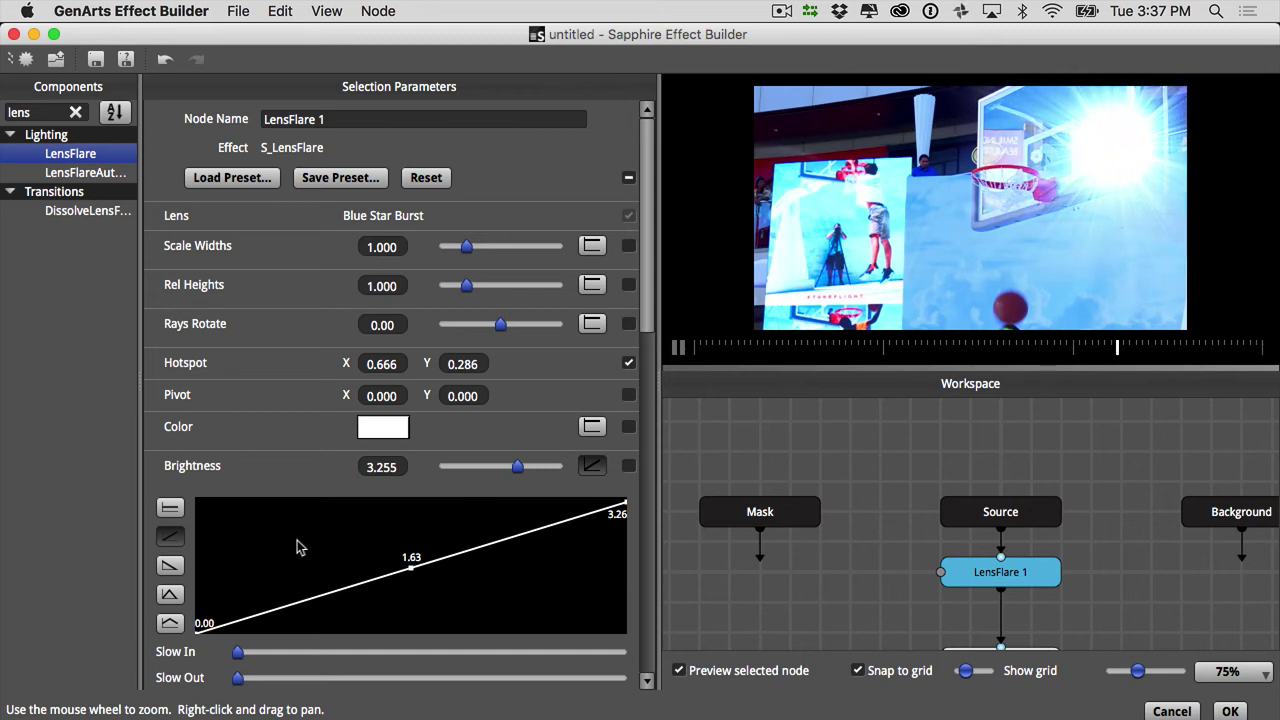
Try the two peaked curve shapes on LensFlare 1's Brightness, preview the animation, and switch back to the rising ramp.
left_click(169, 595)
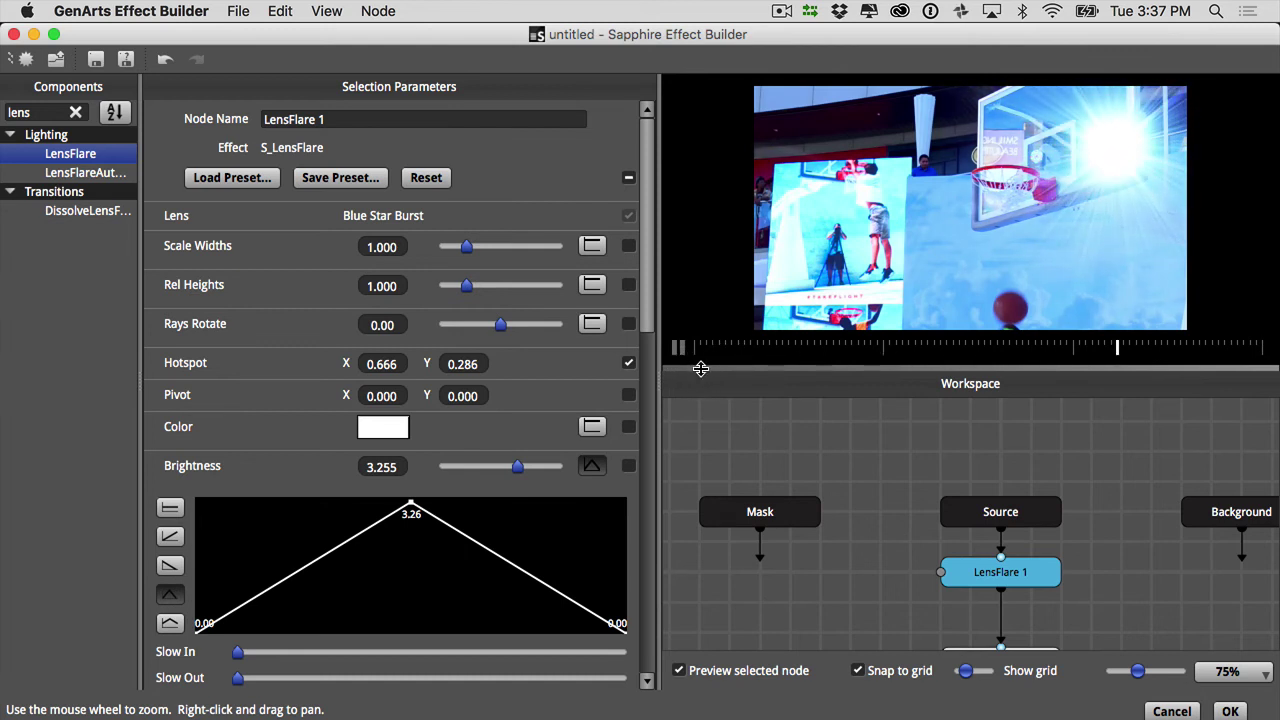
left_click(170, 622)
left_click(676, 352)
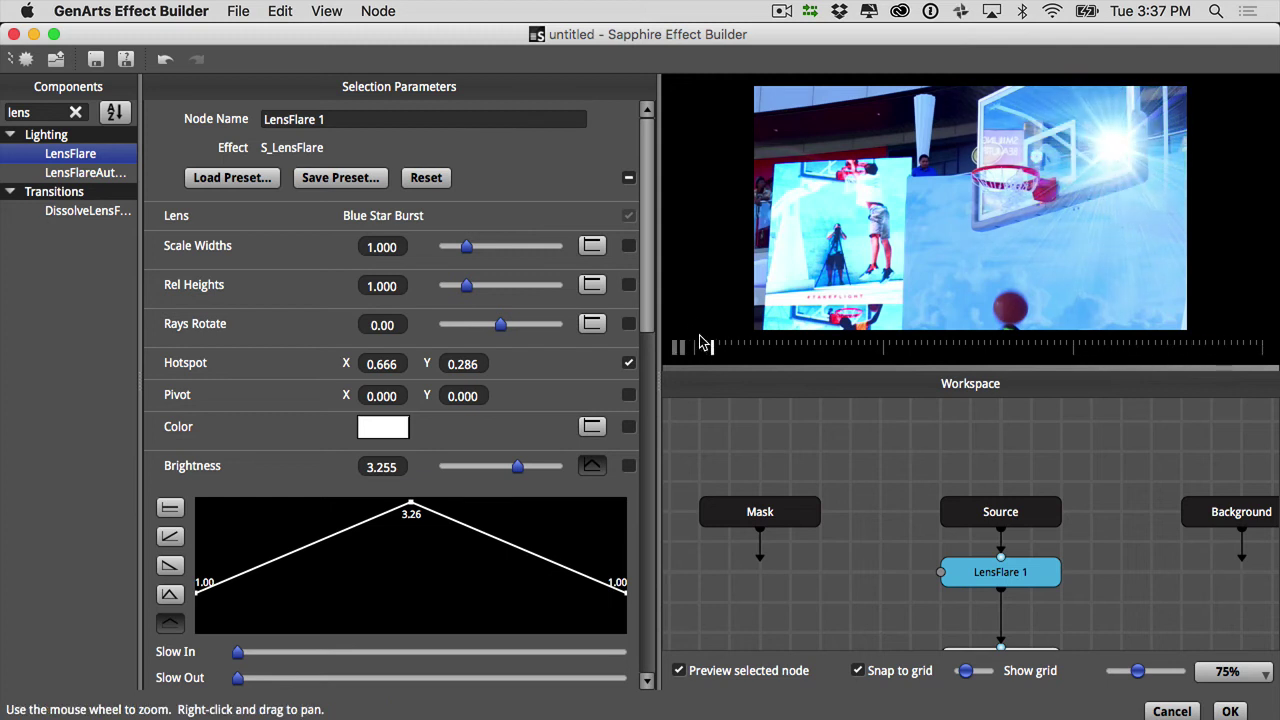
left_click(673, 349)
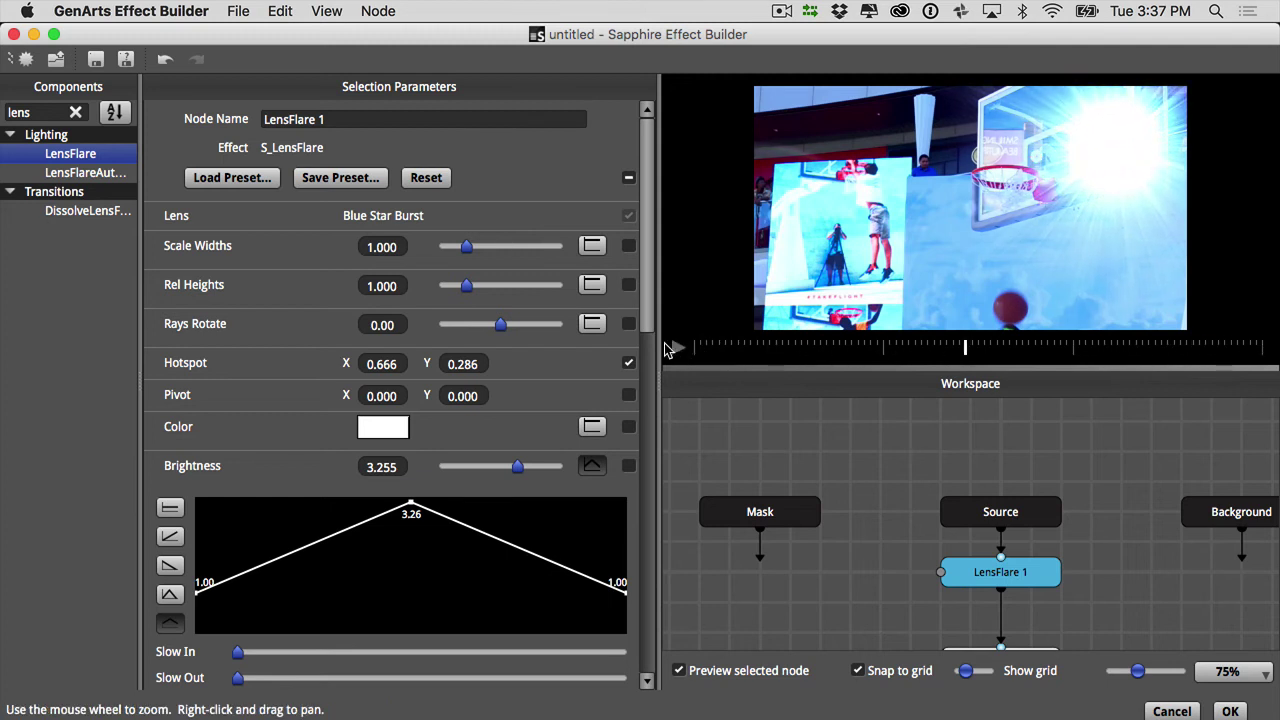
left_click(178, 539)
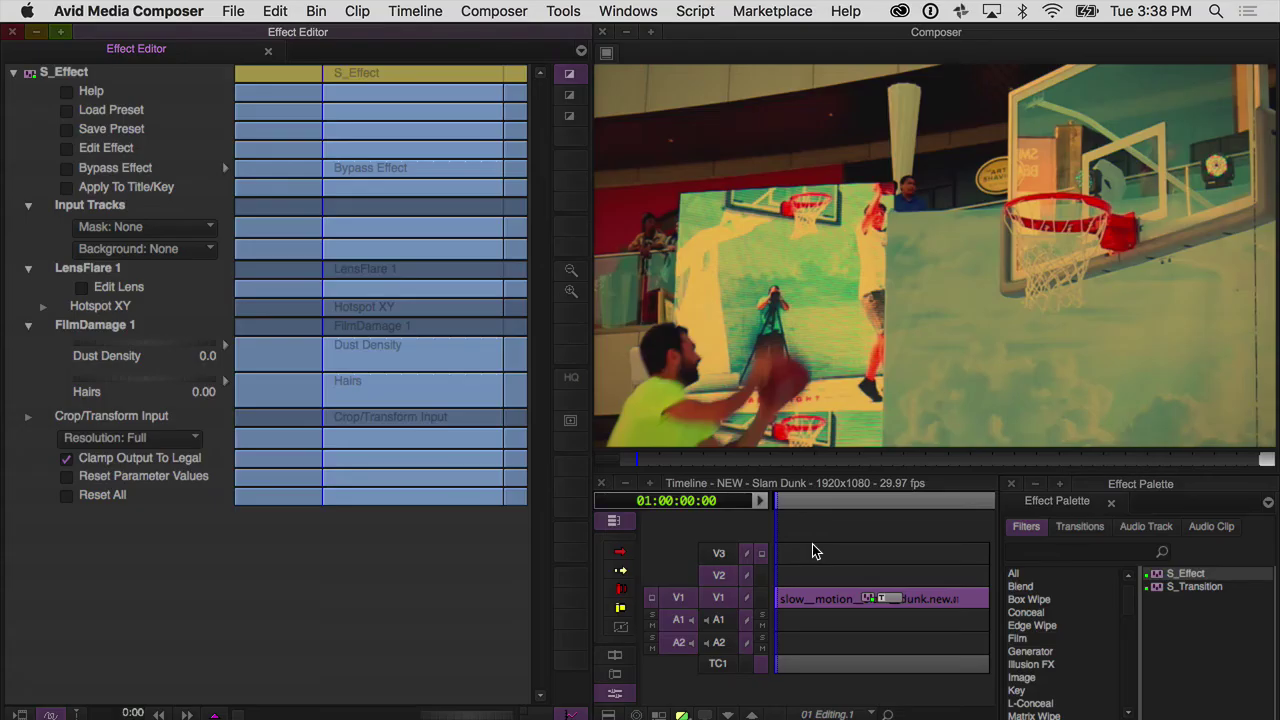
In Media Composer, add start and end keyframes to LensFlare 1's Hotspot X and Y, and play the clip to review the effect.
key("space")
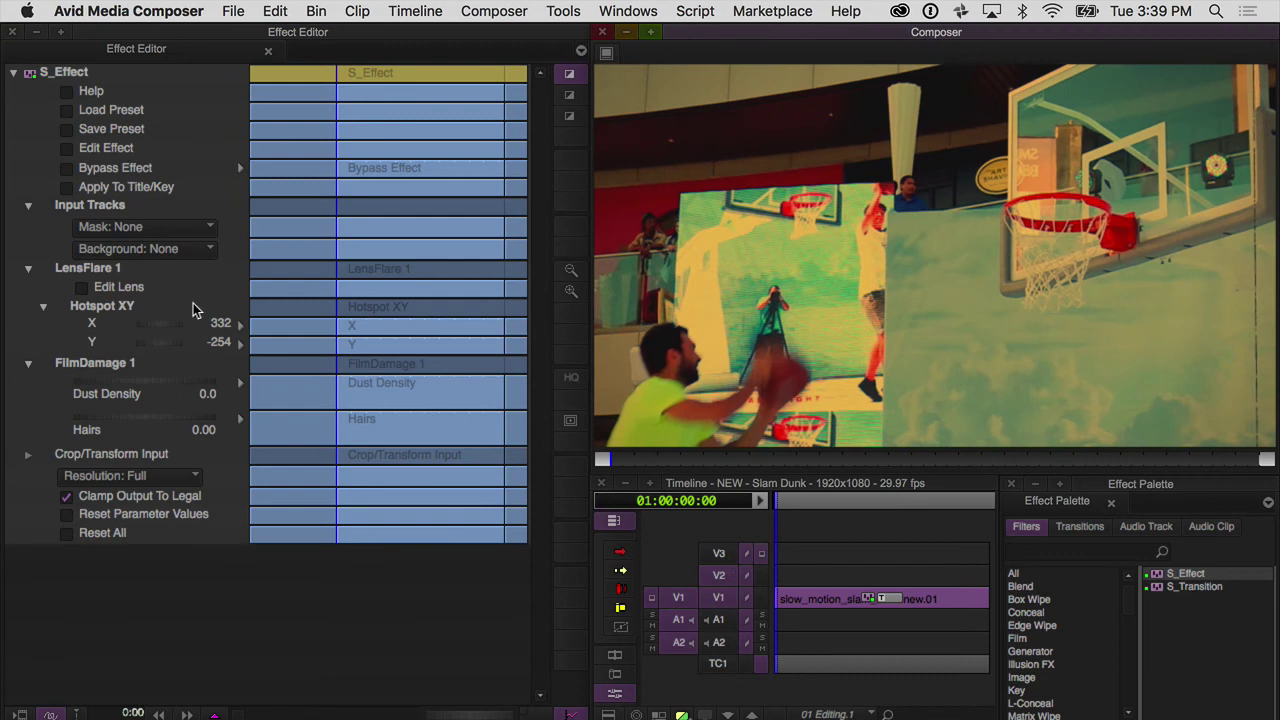
right_click(340, 328)
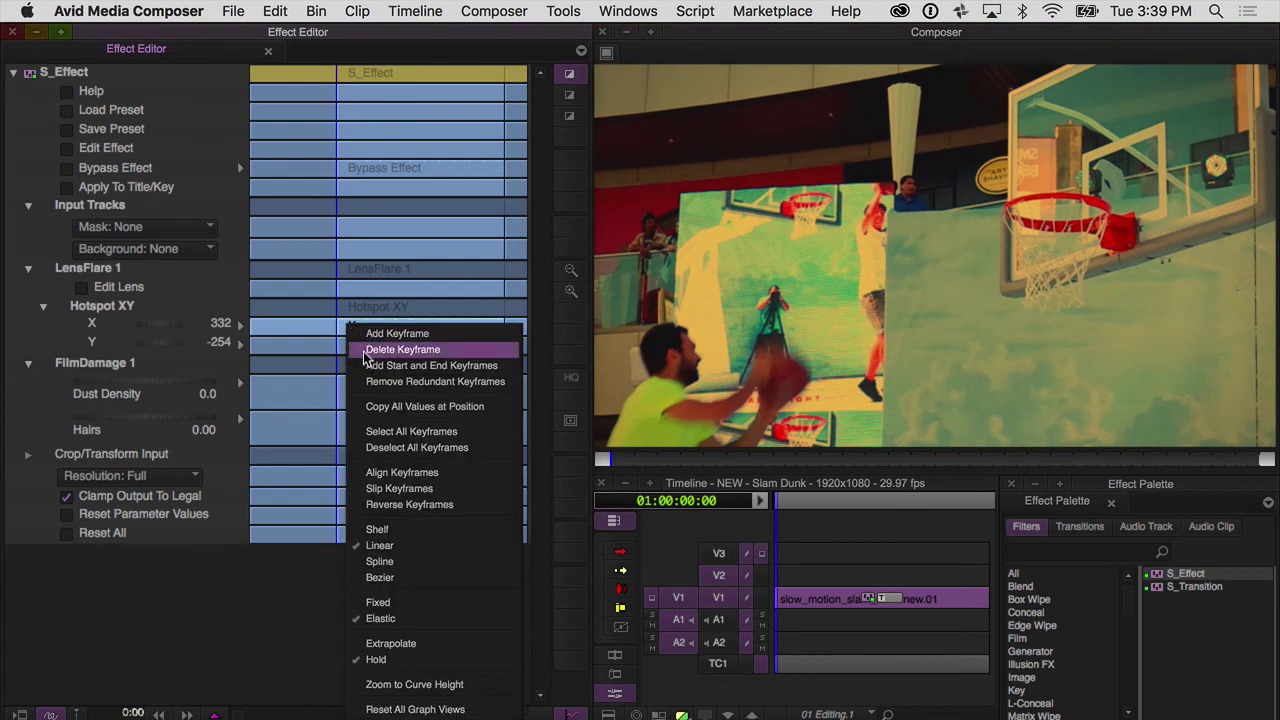
left_click(365, 372)
right_click(343, 346)
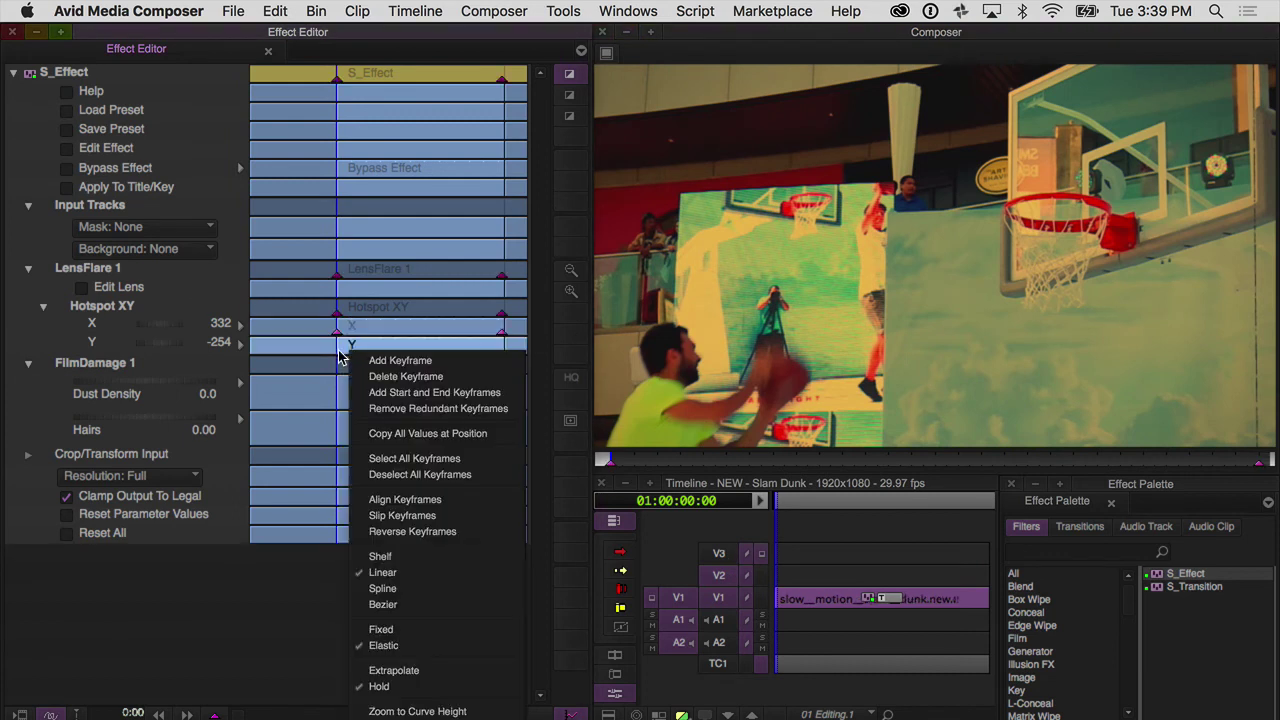
left_click(365, 396)
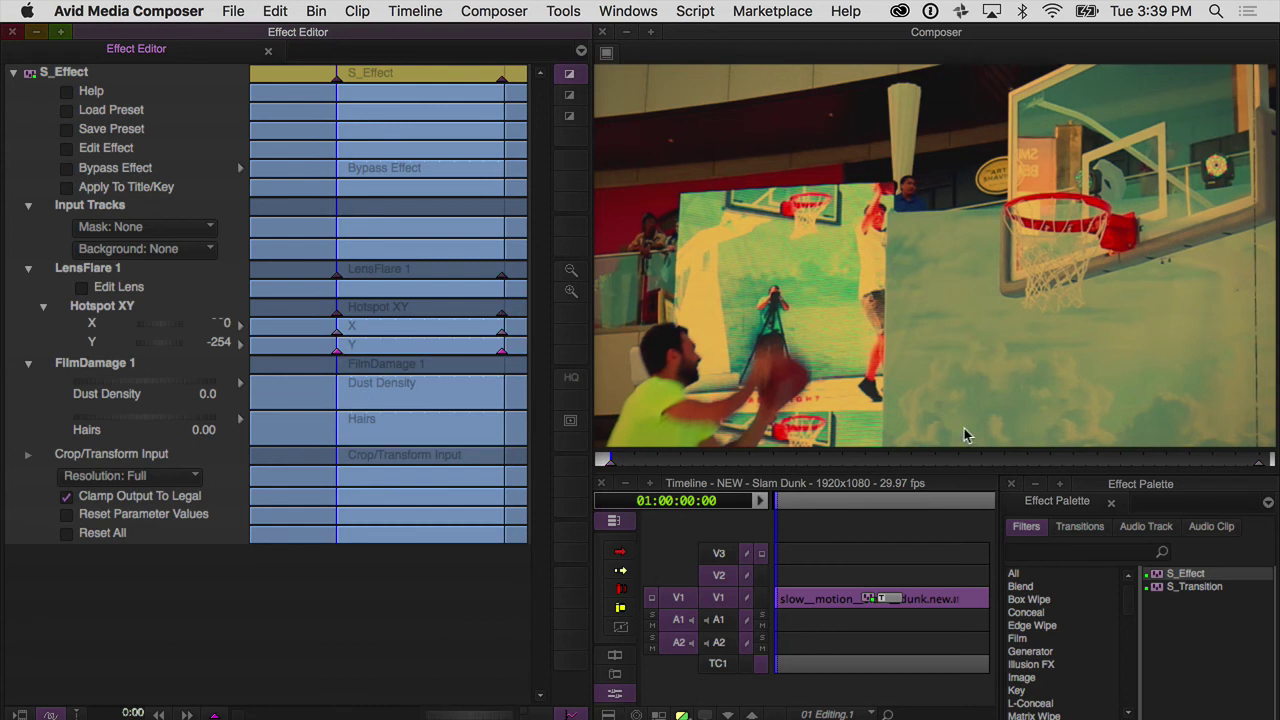
left_click(750, 460)
key("space")
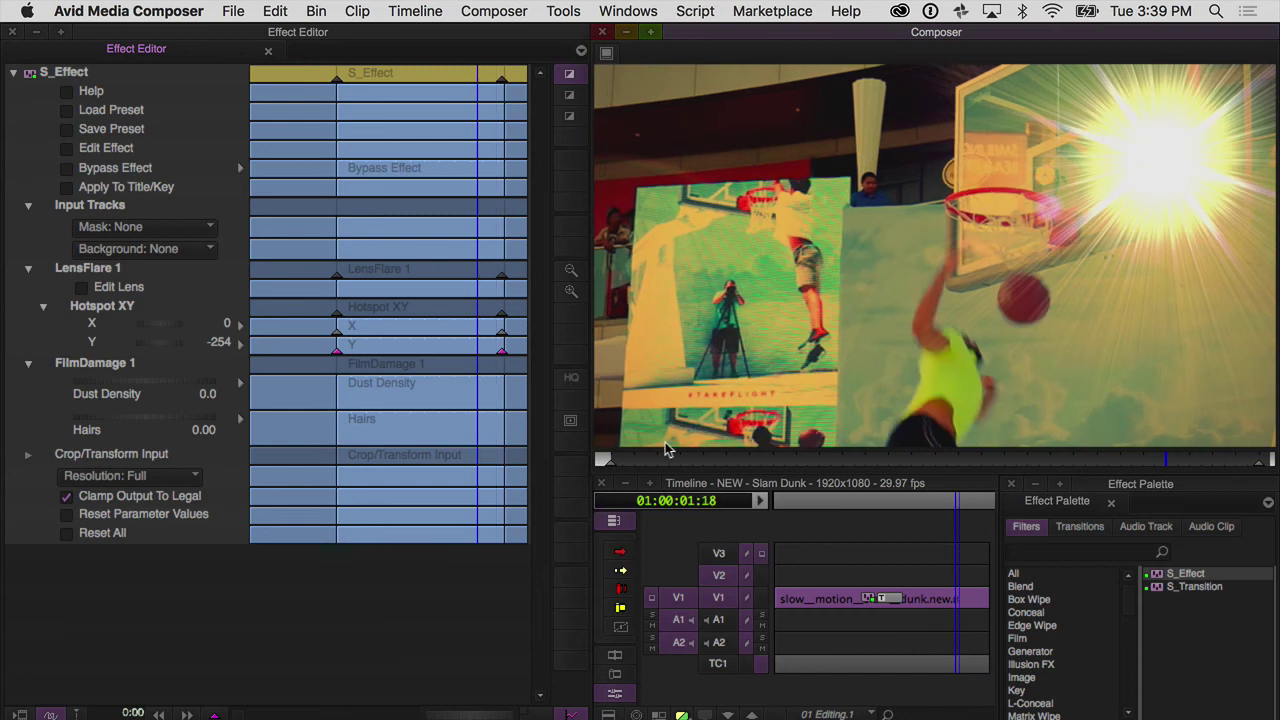
left_click(620, 458)
left_click_drag(620, 458, 646, 462)
key("space")
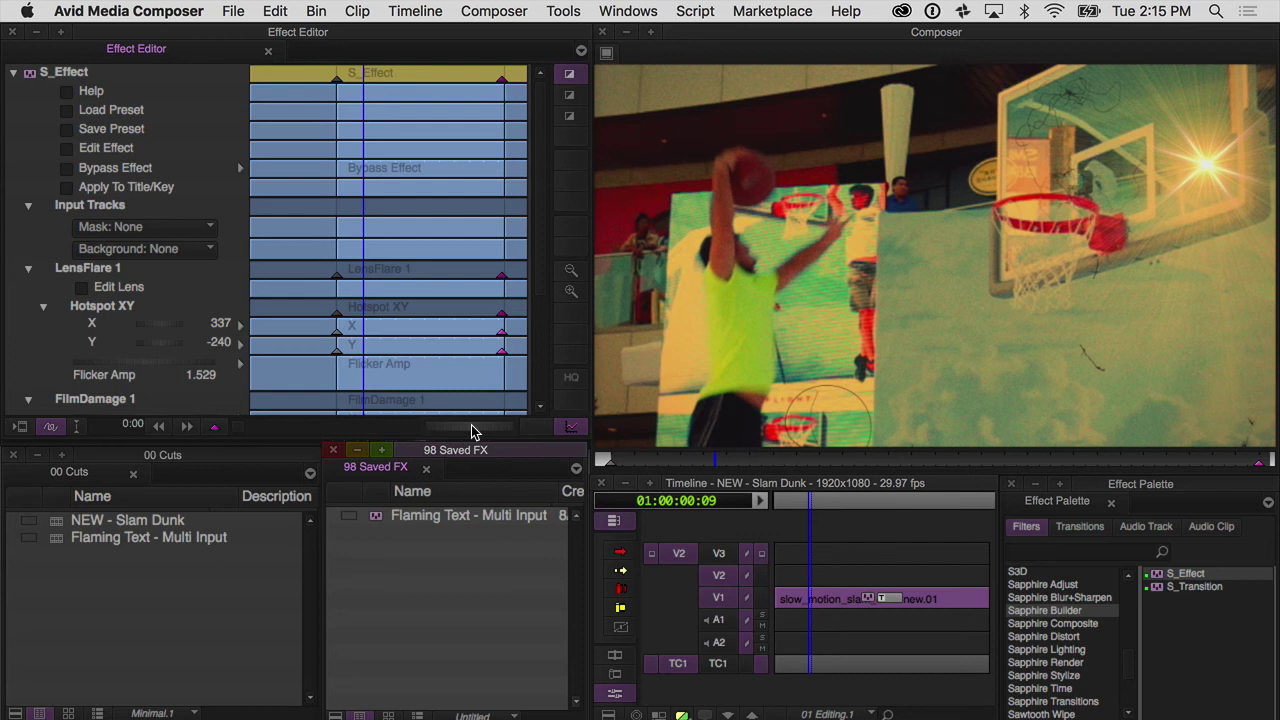
Store the S_Effect in the 98 Saved FX bin, and name its new preset Slam Dunk Look with the Warm and Yellow characteristics.
left_click(40, 82)
left_click_drag(55, 90, 415, 592)
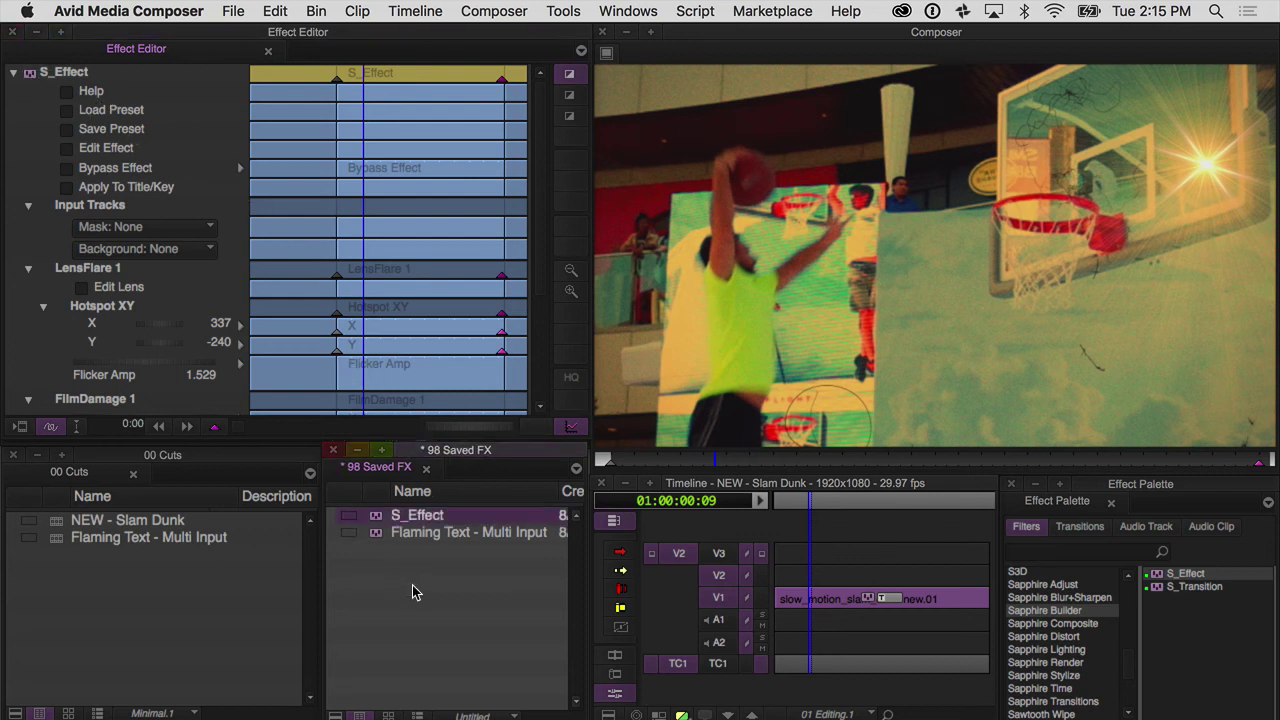
left_click(66, 129)
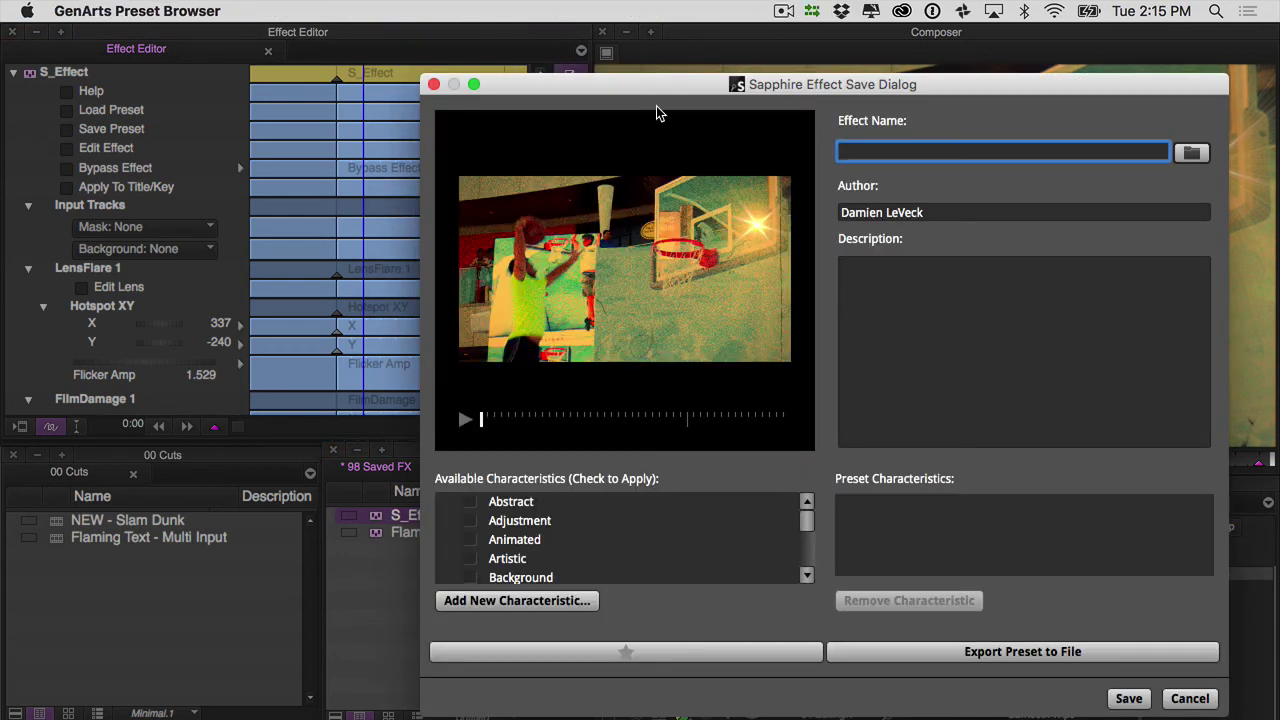
left_click_drag(683, 81, 535, 72)
type("Slam Dunk Look")
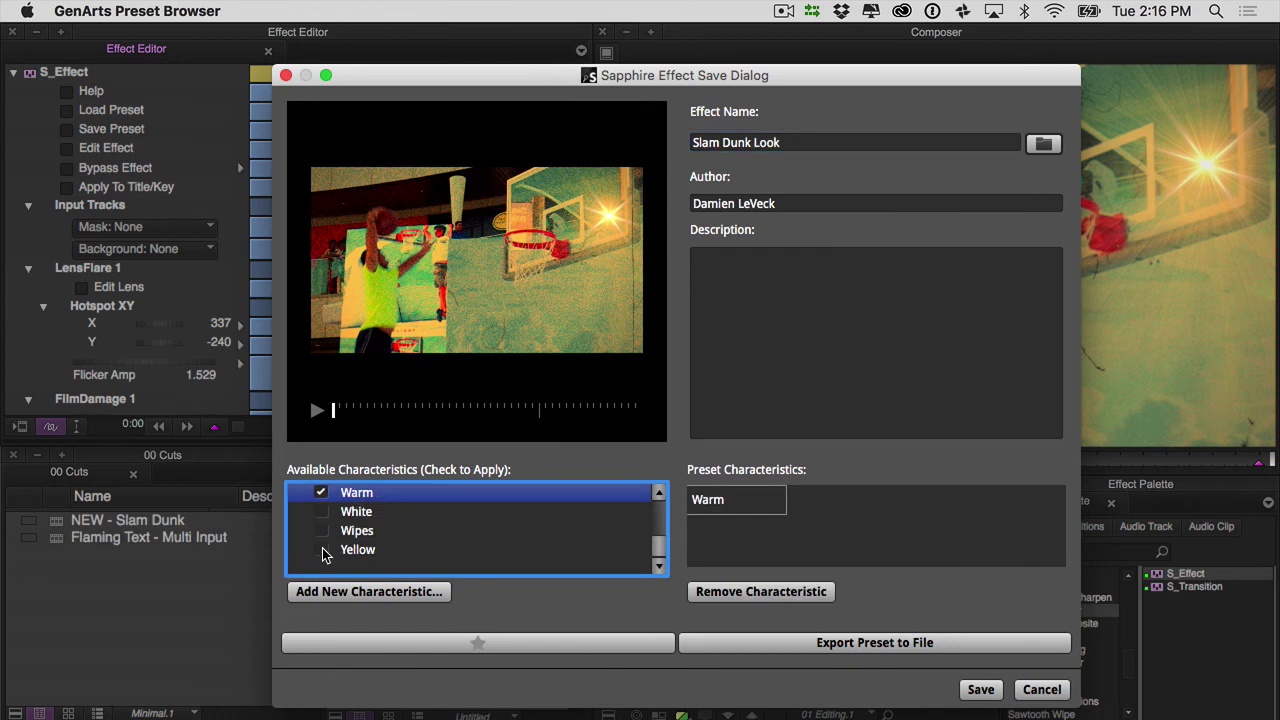
left_click(321, 550)
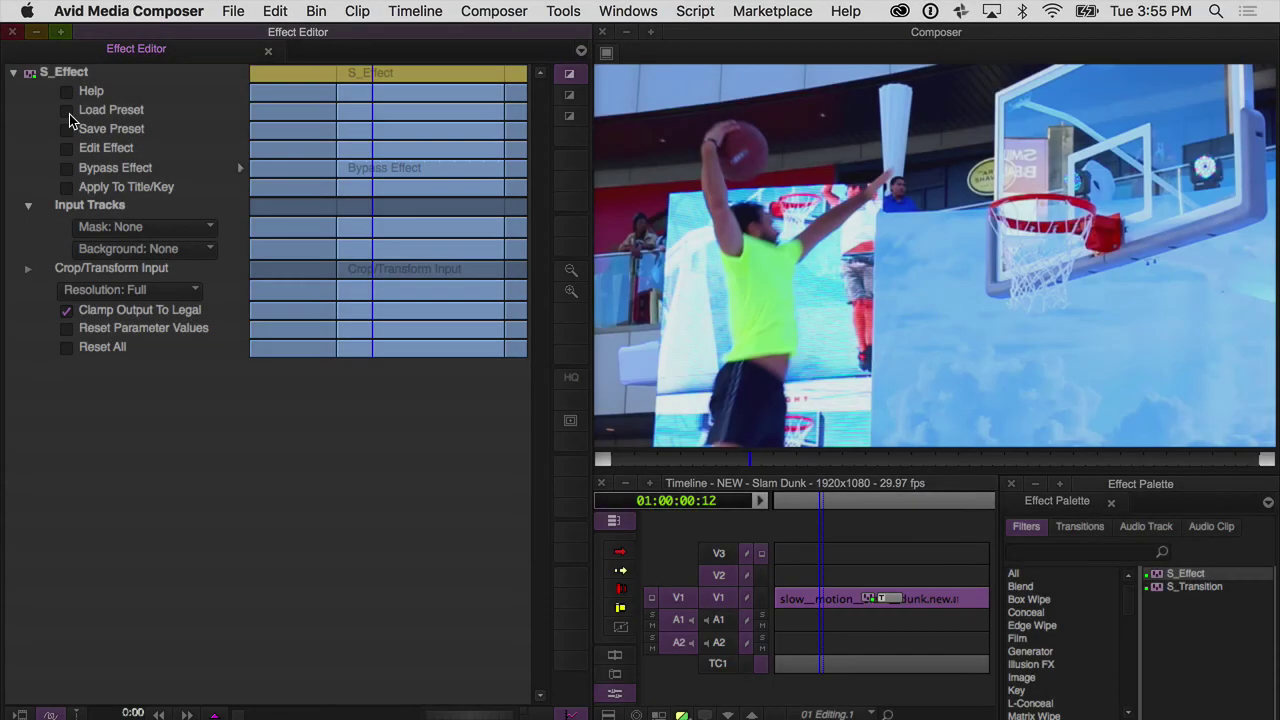
Look through the effect groups in the Sapphire Preset Browser, and preview 8-bit Maze and other Builder Effects on the clip.
left_click(89, 106)
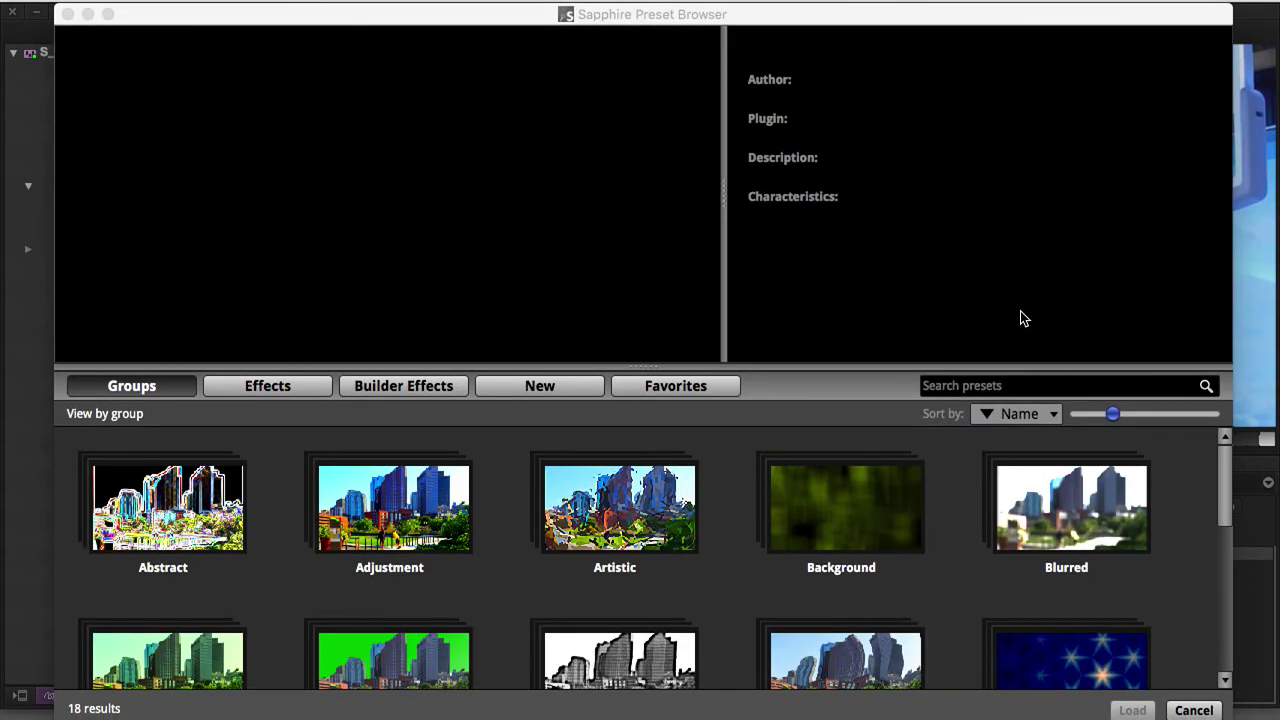
left_click_drag(1223, 463, 786, 606)
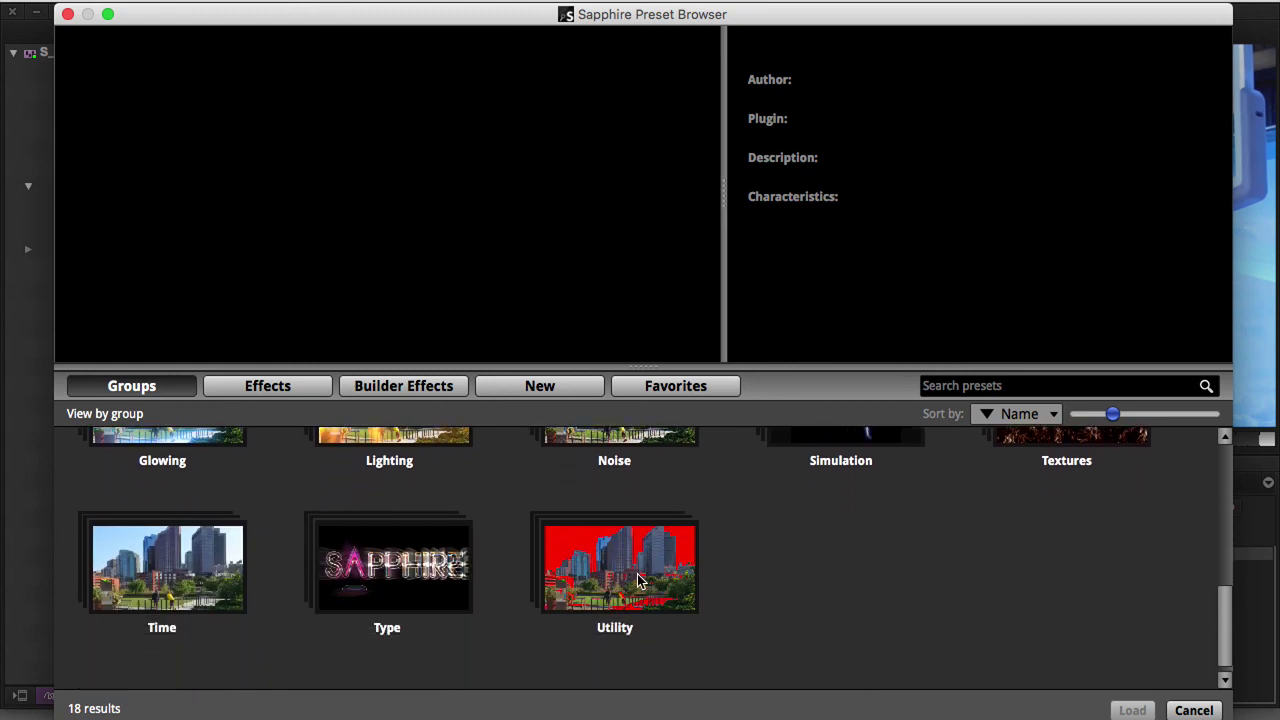
left_click_drag(1225, 628, 1214, 461)
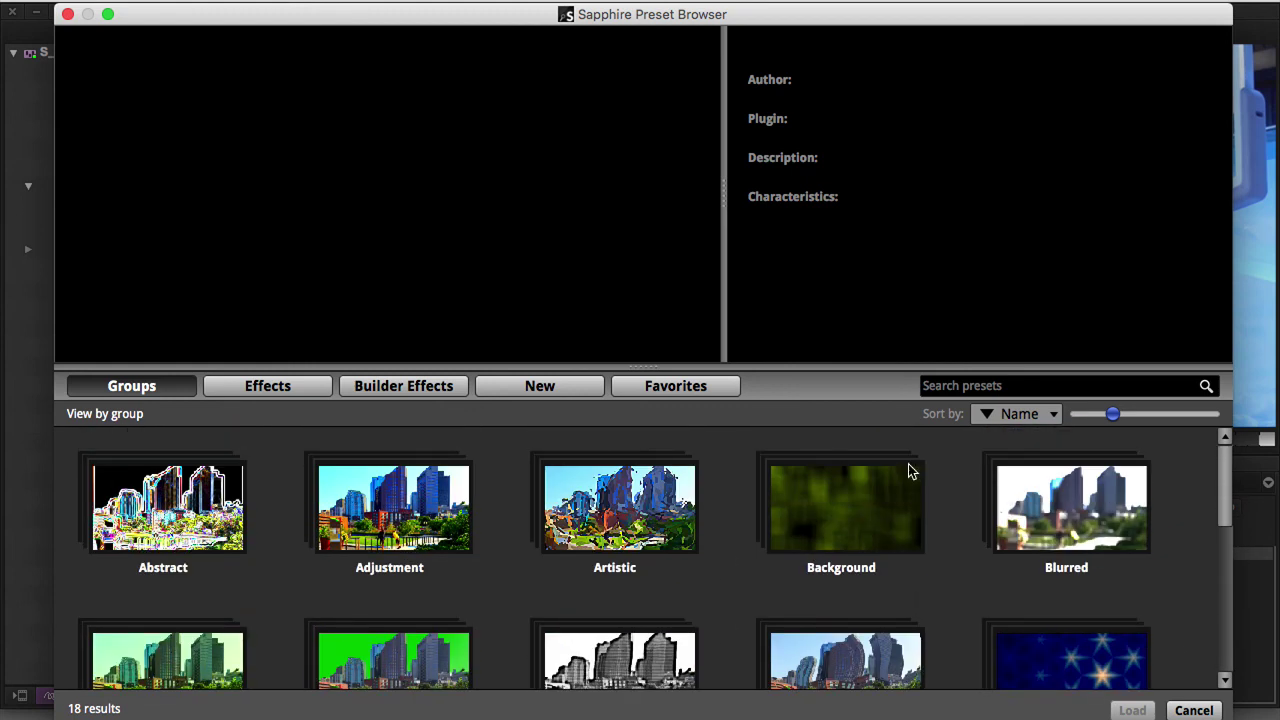
left_click(400, 390)
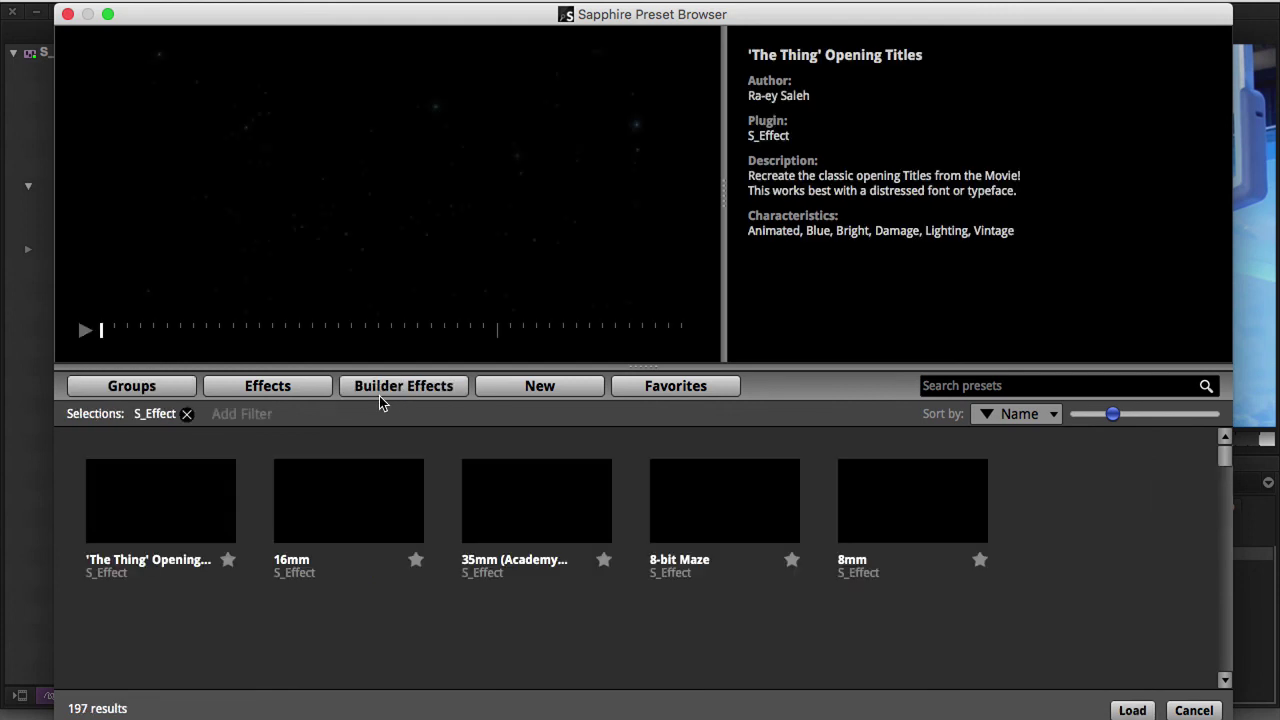
left_click(748, 527)
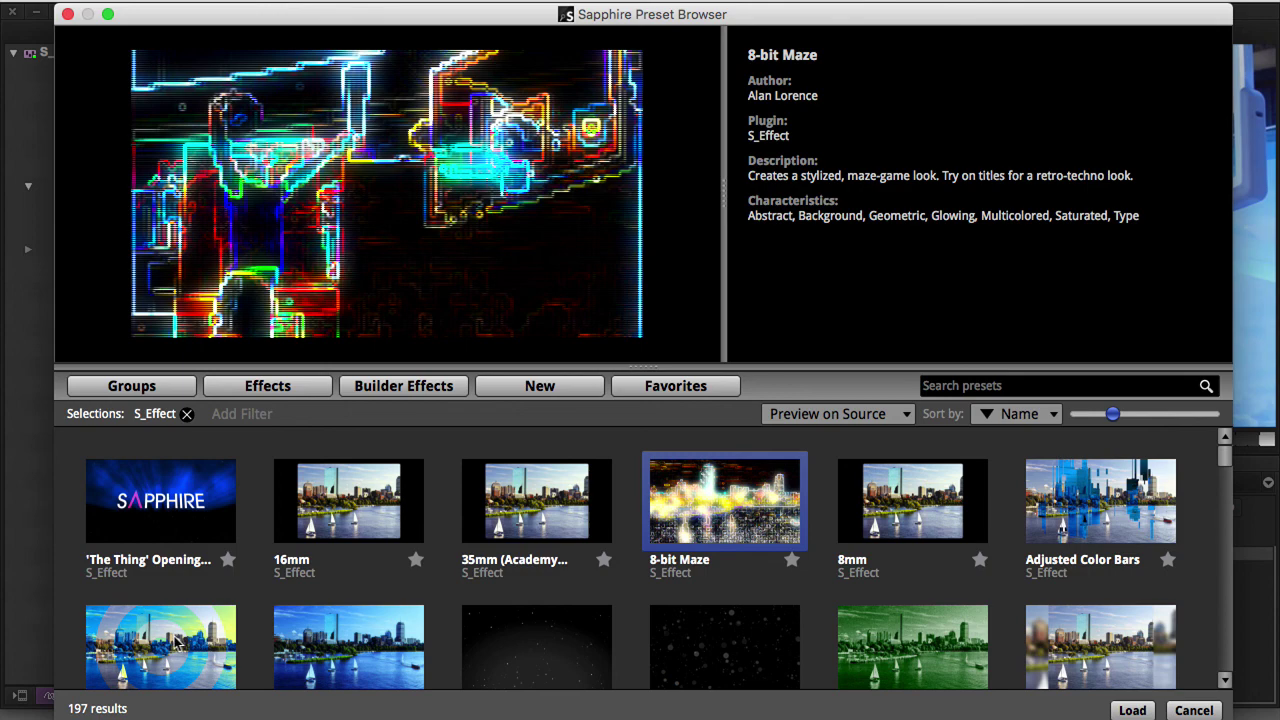
left_click(166, 652)
left_click(143, 525)
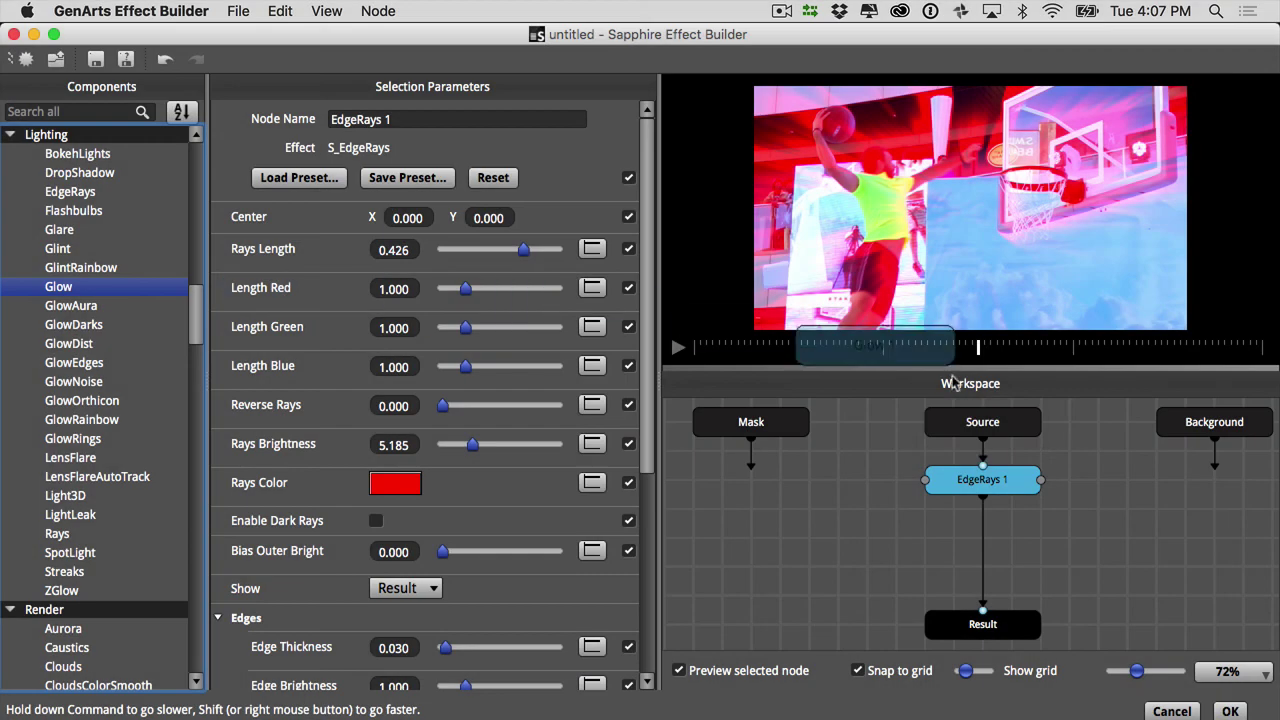
Add a Glow node between EdgeRays 1 and Result, set its Threshold to 0.778, and apply the effect to the clip.
left_click_drag(58, 286, 1000, 478)
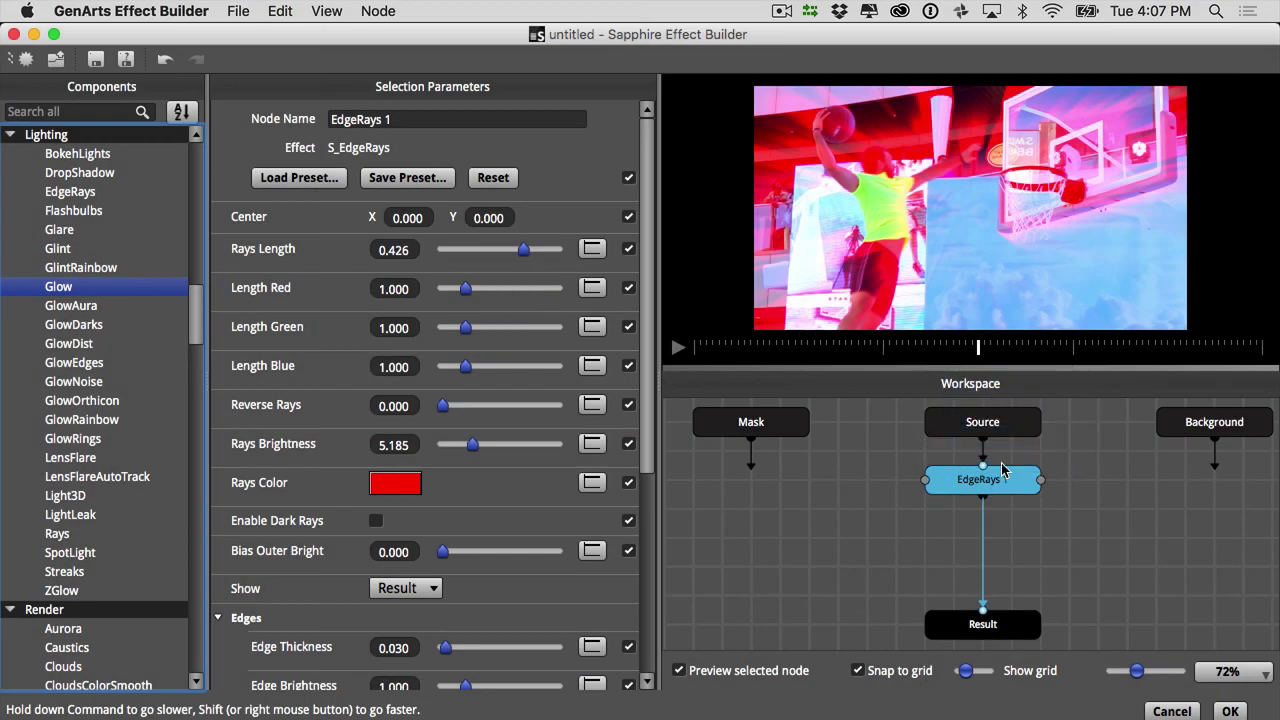
left_click_drag(450, 298, 547, 289)
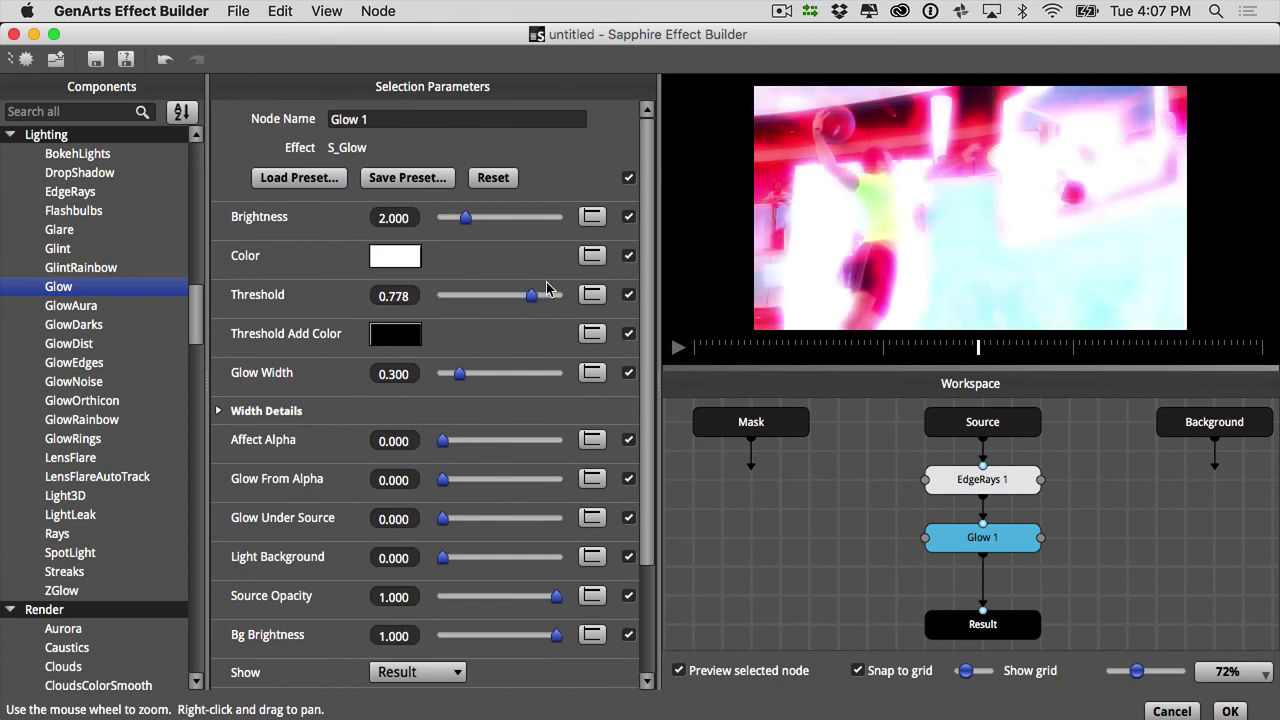
left_click(1229, 711)
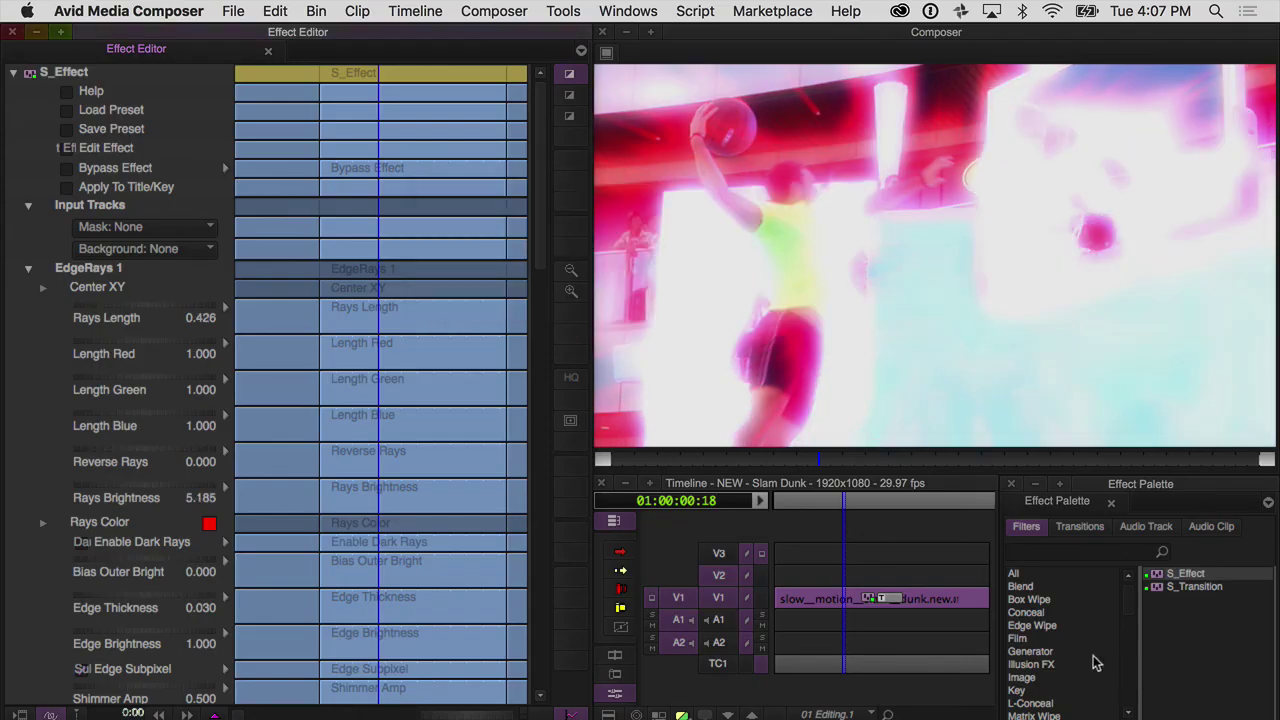